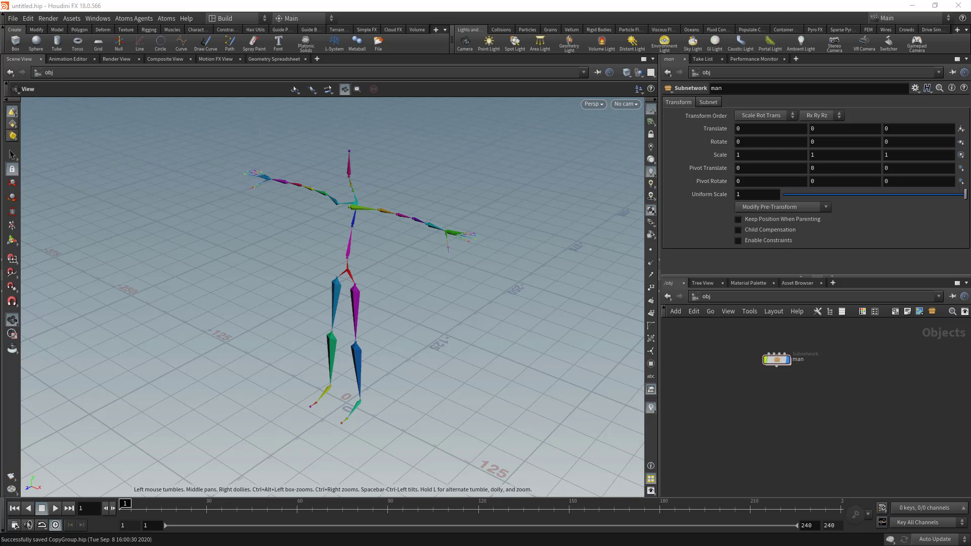
left_click_drag(48, 262, 324, 189)
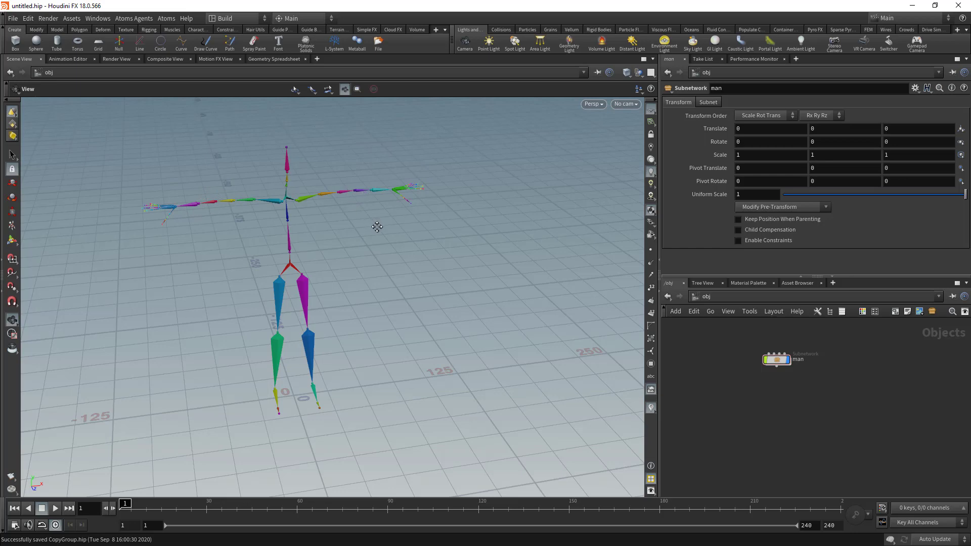
left_click_drag(374, 226, 353, 231)
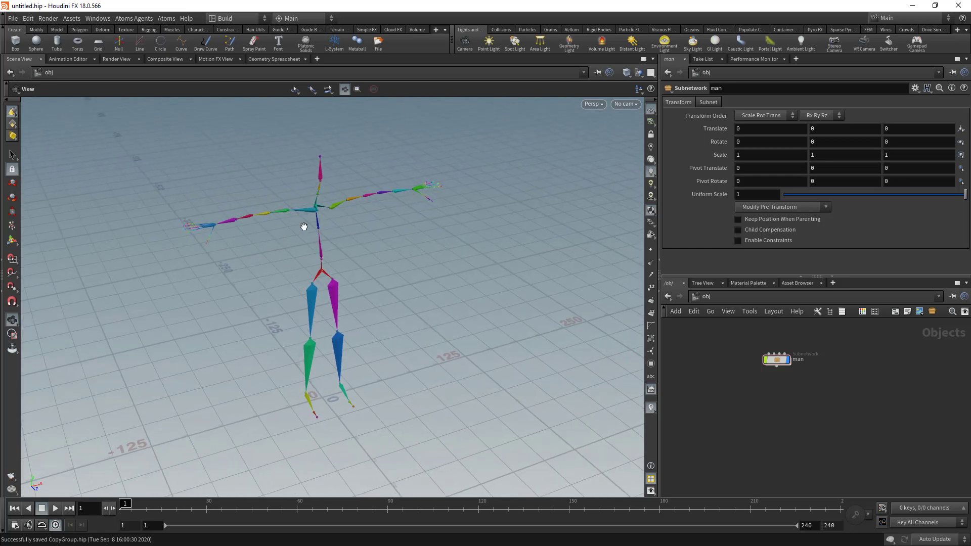
left_click_drag(219, 254, 189, 234)
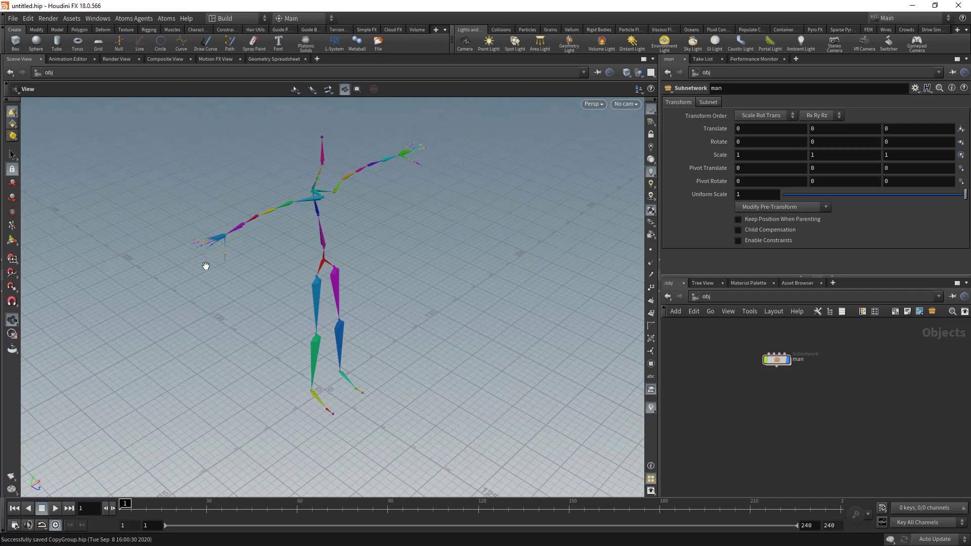
left_click_drag(206, 267, 228, 271)
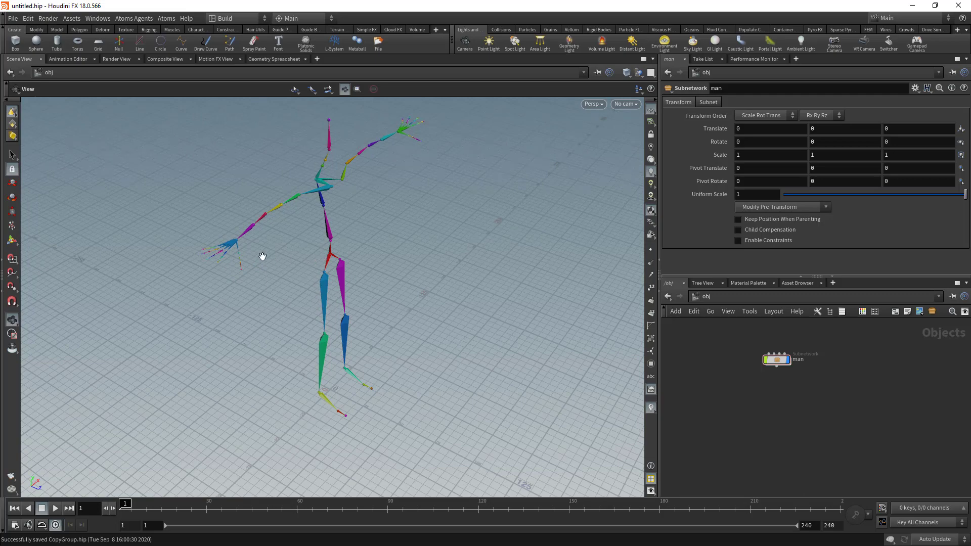
mouse_move(260, 256)
left_mouse_down()
mouse_move(302, 253)
mouse_move(256, 265)
left_mouse_up()
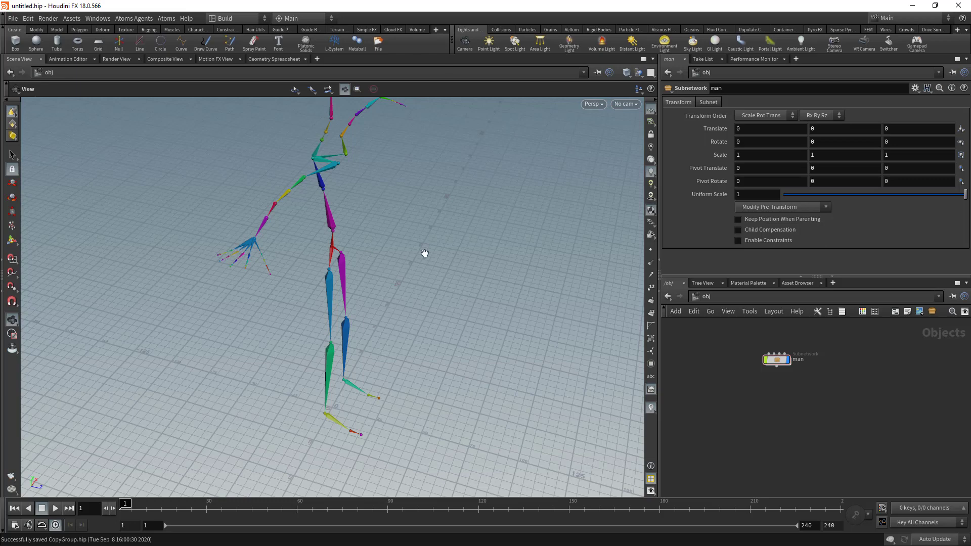
left_click_drag(425, 254, 347, 247)
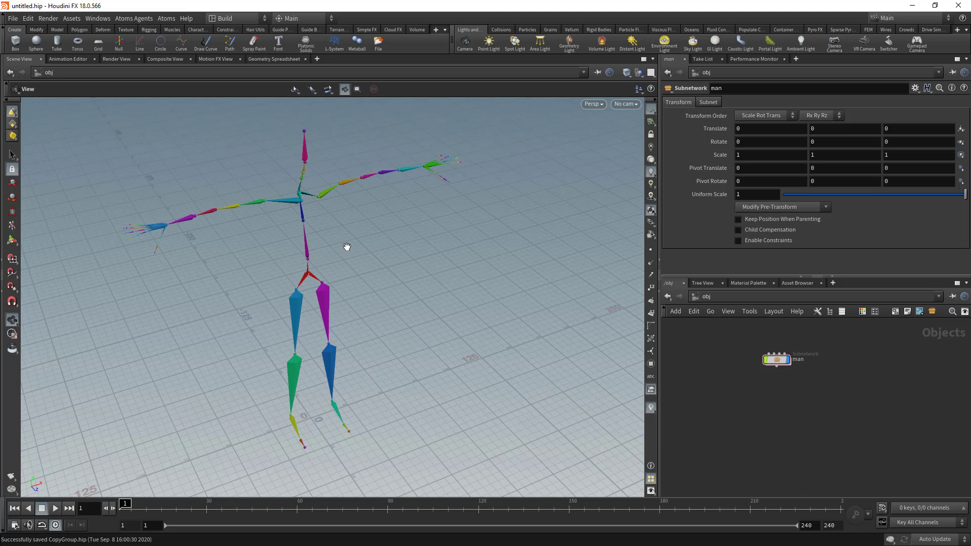
Step: Open the Atoms Rig/Animation Exporter and move its window clear of the node network
left_click(170, 19)
mouse_move(183, 63)
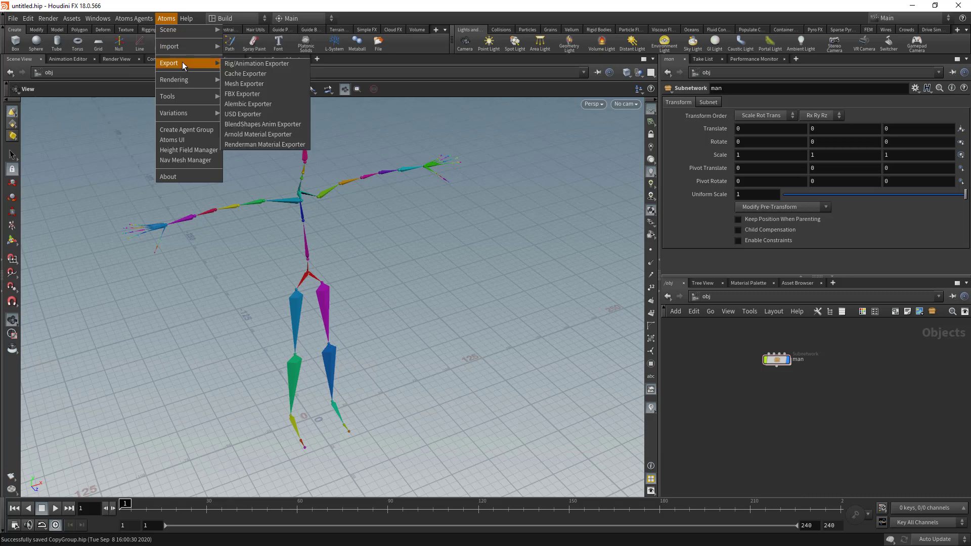
left_click(251, 65)
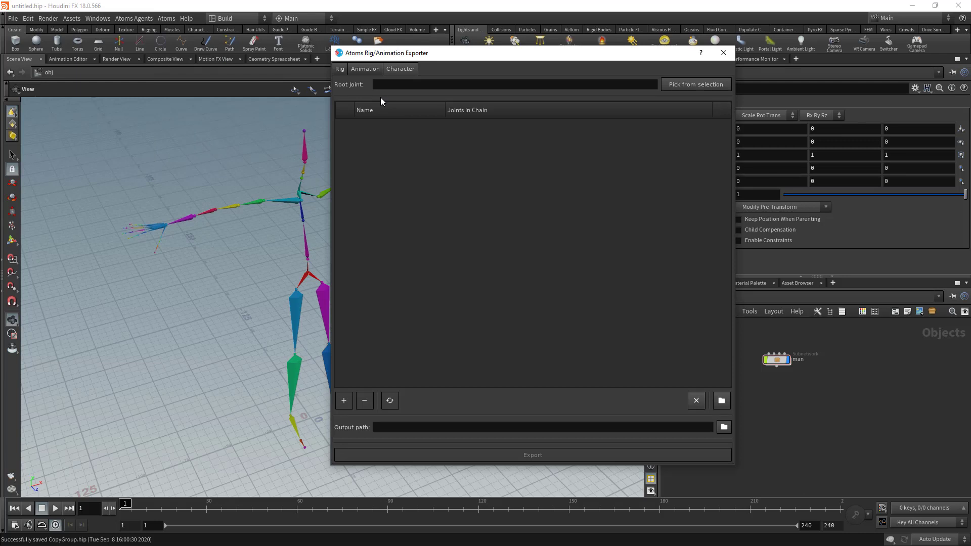
left_click_drag(627, 53, 536, 55)
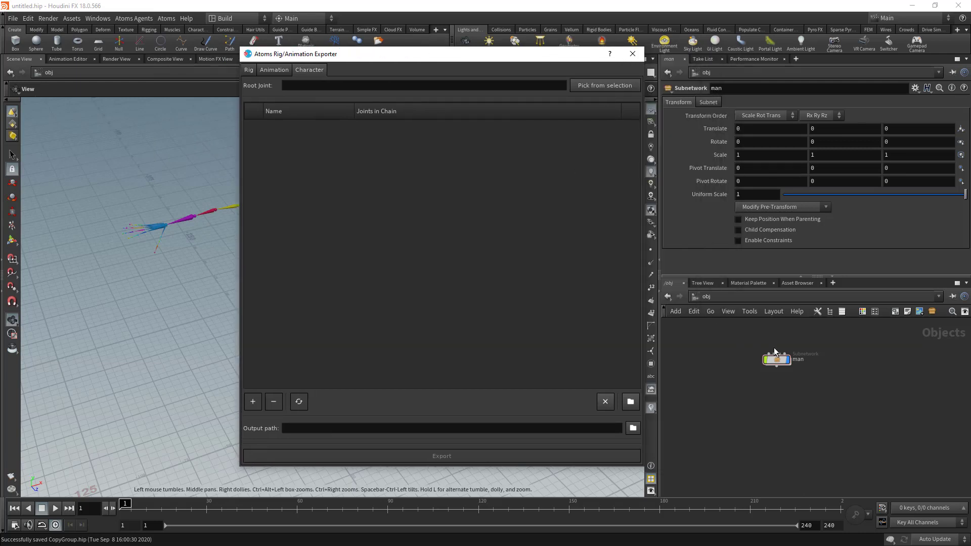
Step: Enter the man subnetwork and set its Hips joint as the exporter's root joint
left_click(775, 360)
double_click(774, 360)
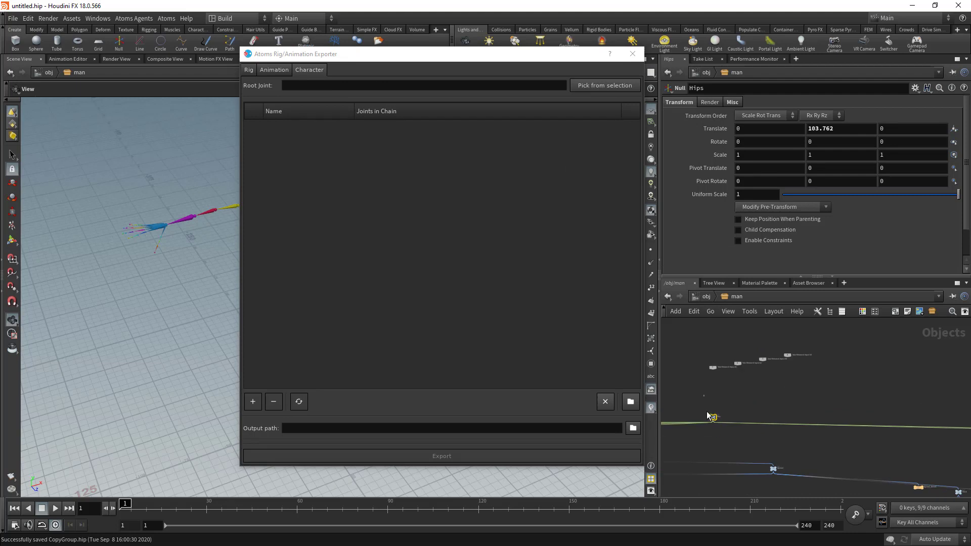
left_click(612, 87)
left_click_drag(352, 59, 247, 67)
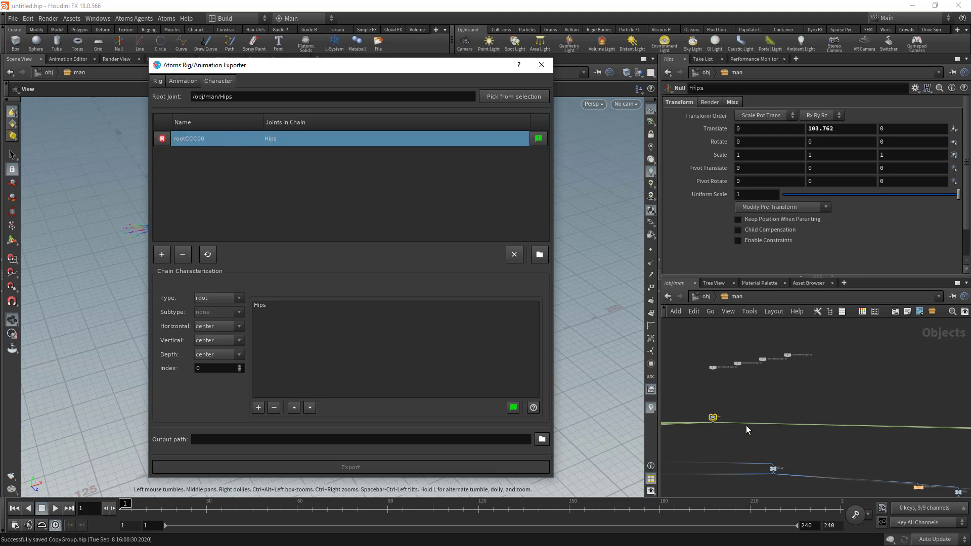
Step: Select the Spine, Spine1 and Spine2 joints in the network and add them as a new chain in the exporter
middle_click_drag(764, 408, 899, 342)
scroll(847, 407, "up", 4)
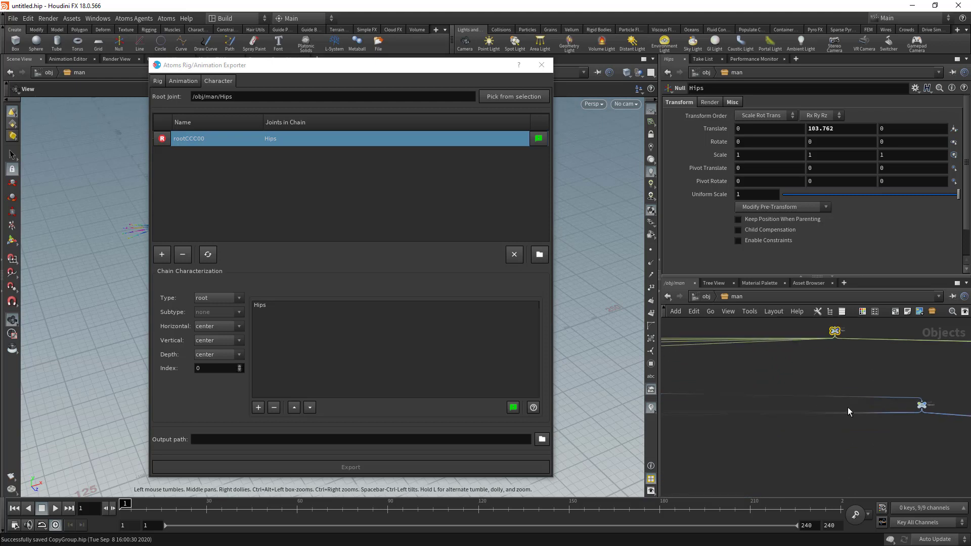
middle_click_drag(870, 400, 713, 375)
scroll(865, 403, "down", 3)
middle_click_drag(865, 403, 941, 400)
left_click(886, 384)
middle_click_drag(738, 357, 954, 370)
left_click_drag(941, 420, 662, 378)
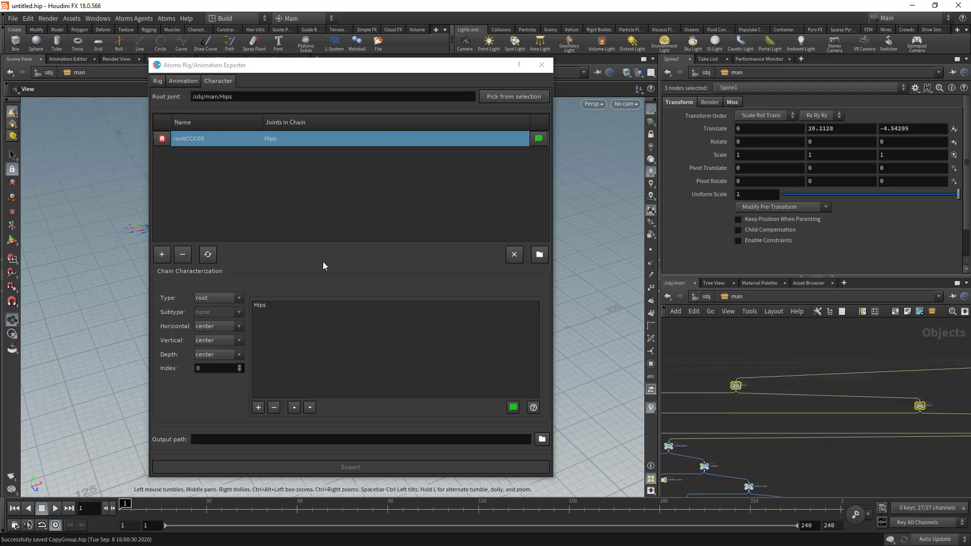
left_click(162, 254)
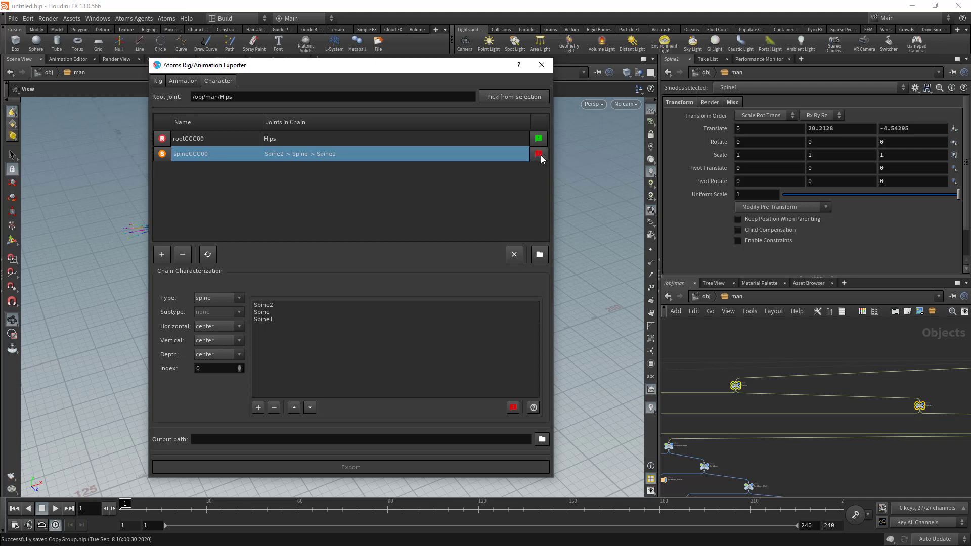
Step: Reorder the spine chain's joints to Spine, Spine1, Spine2
left_click(274, 311)
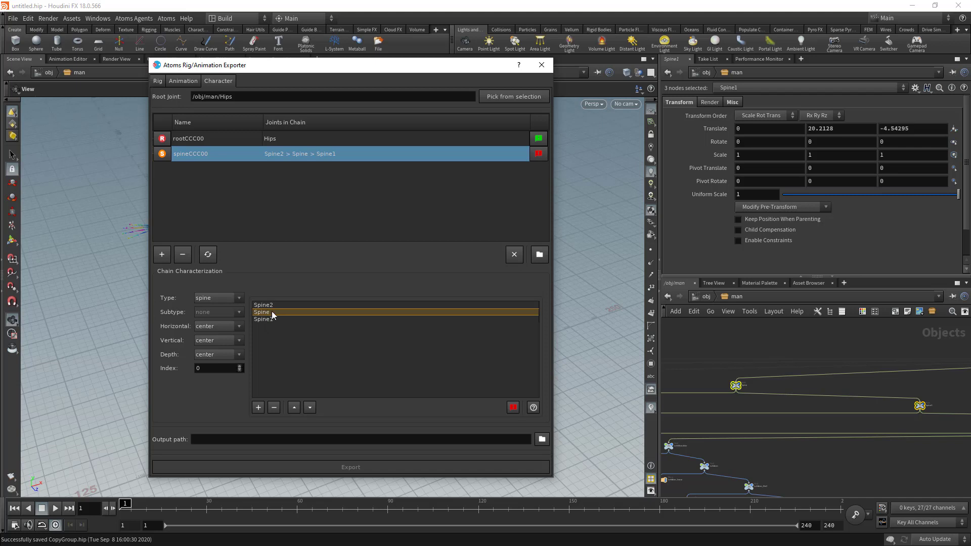
left_click(293, 407)
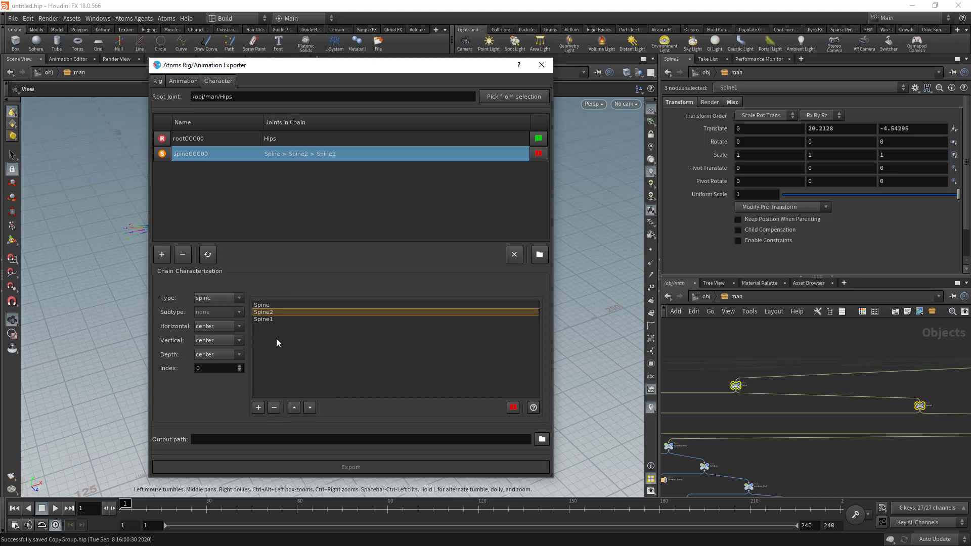
left_click(311, 408)
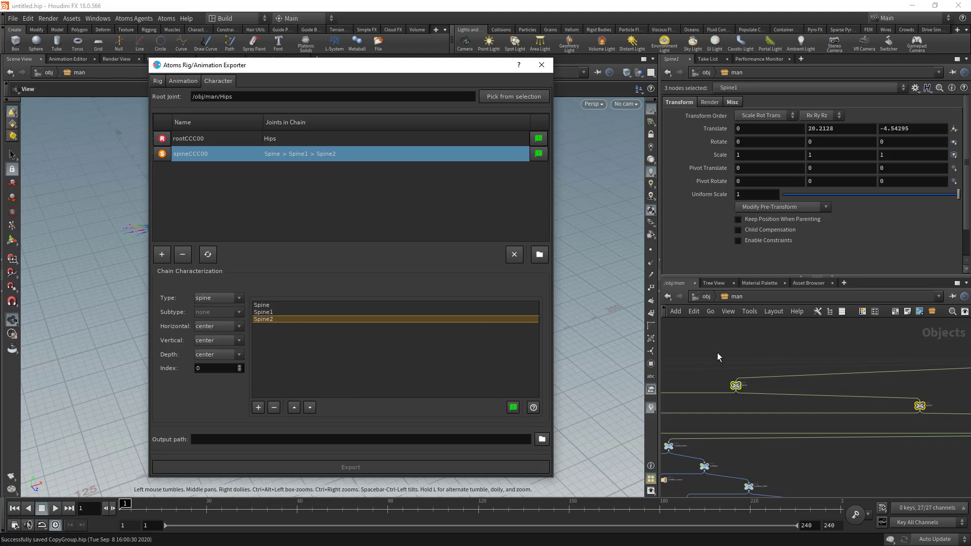
Step: Select the Neck and Neck1 joints in the network and add them as a new chain
scroll(834, 374, "down", 3)
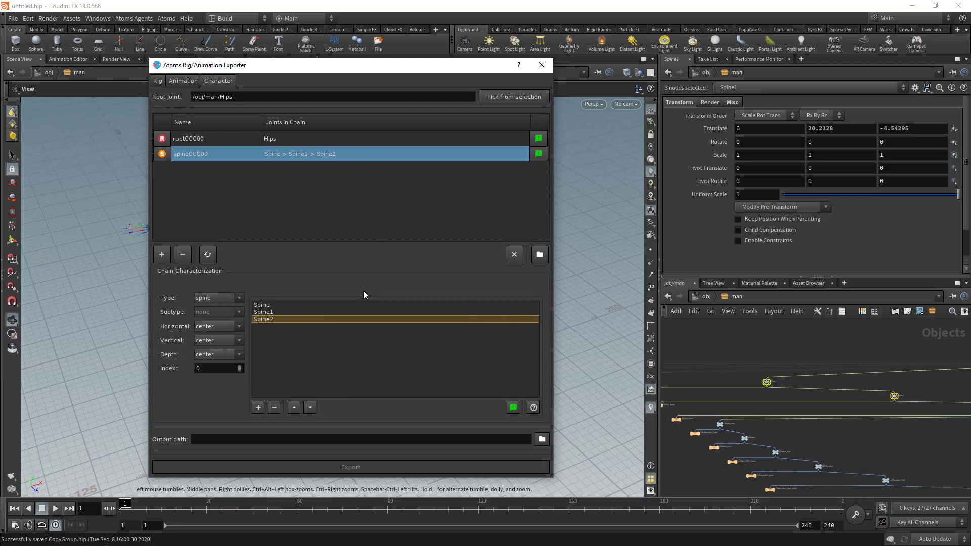
scroll(897, 359, "up", 5)
middle_click_drag(899, 358, 893, 423)
scroll(844, 403, "up", 2)
middle_click_drag(876, 391, 753, 372)
left_click_drag(771, 347, 823, 405)
left_click(163, 256)
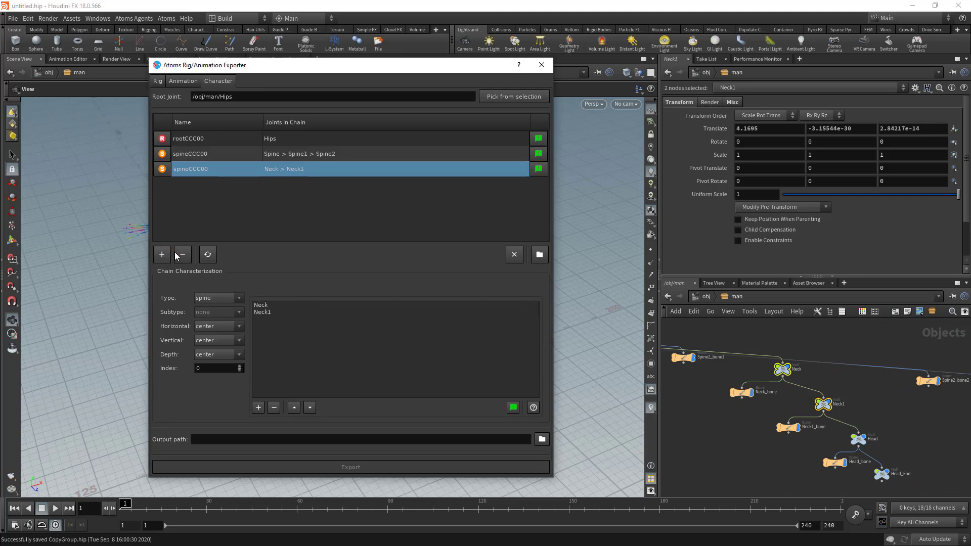
Step: Characterize the Neck and Neck1 chain as type limb, subtype neck, with its vertical position set to top
left_click(218, 297)
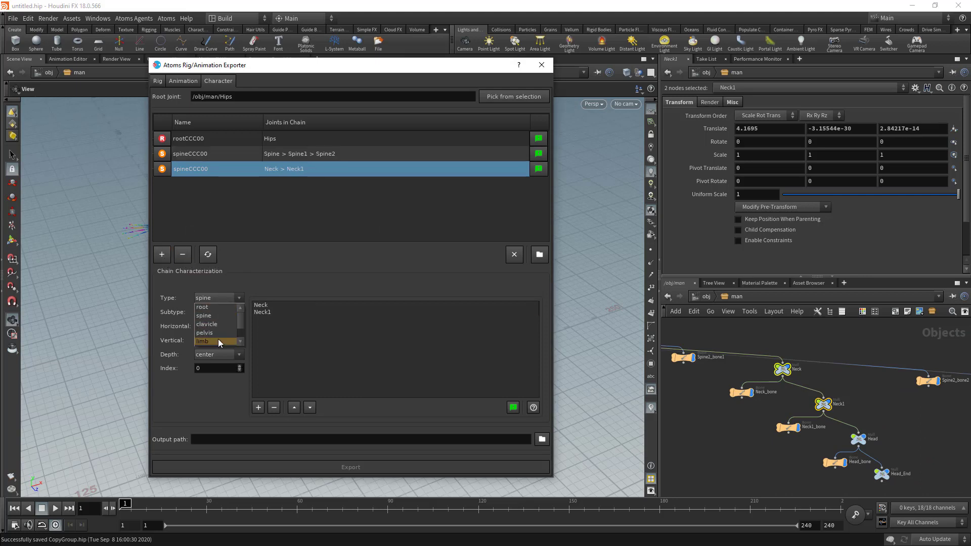
left_click(217, 341)
left_click(207, 311)
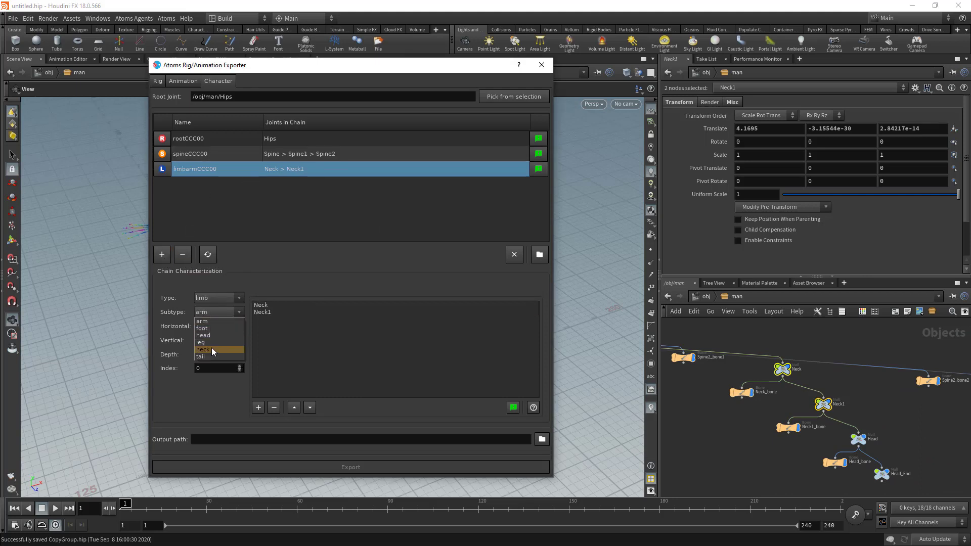
left_click(211, 348)
left_click(204, 341)
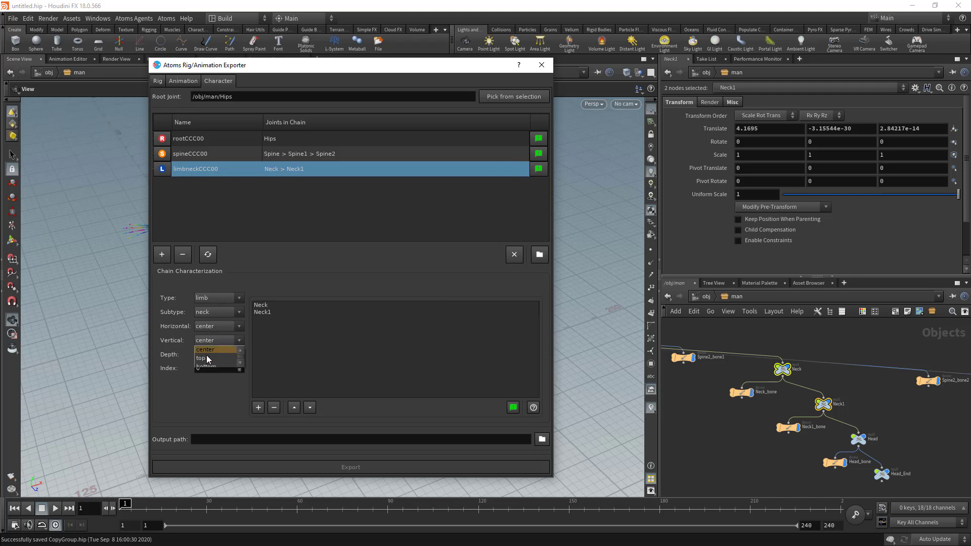
left_click(210, 350)
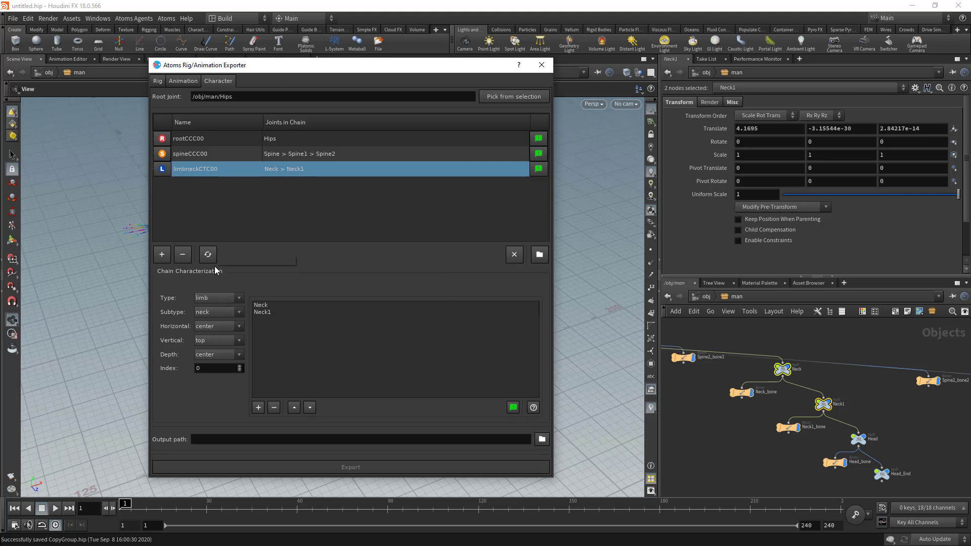
Step: Examine the available chain types and review the characterization of the root, spine and neck chains
left_click(217, 297)
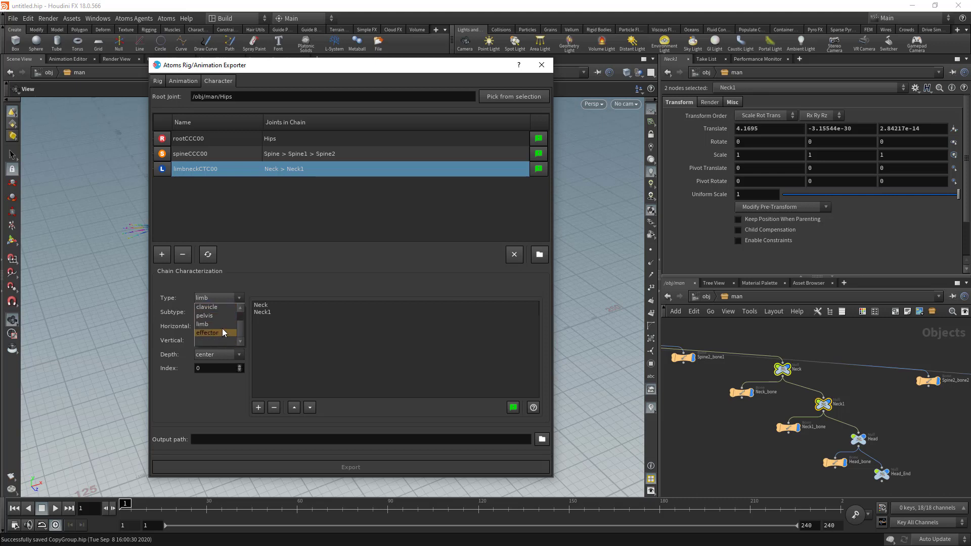
left_click(181, 306)
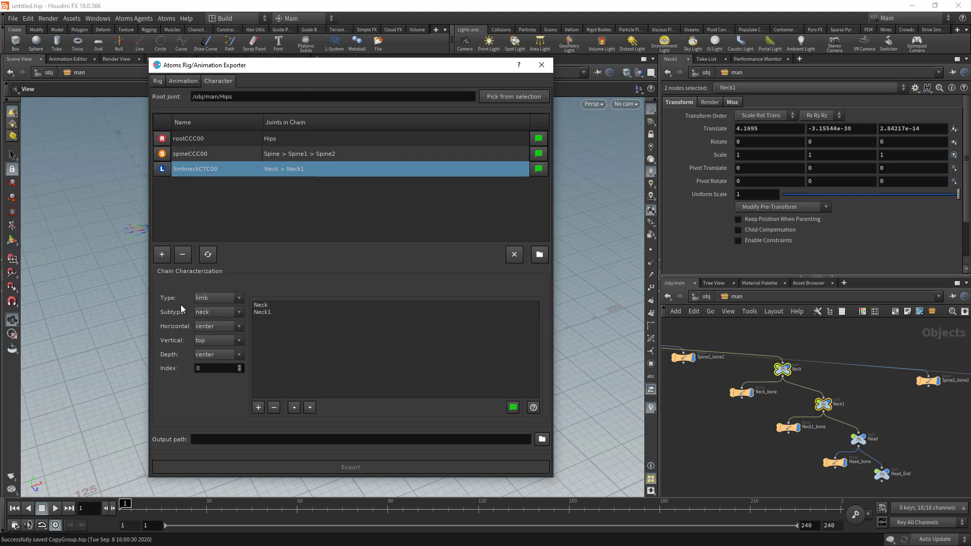
left_click_drag(329, 63, 532, 72)
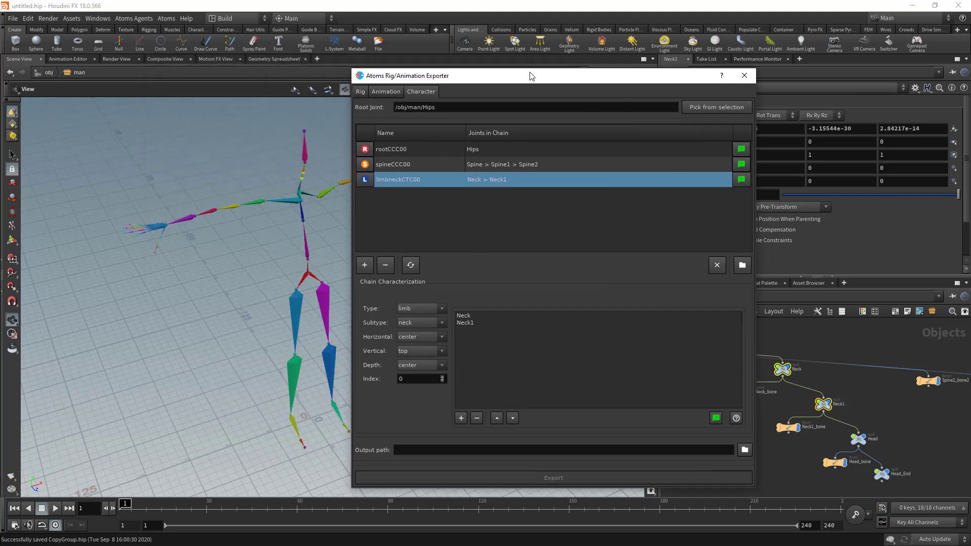
left_click_drag(461, 77, 204, 66)
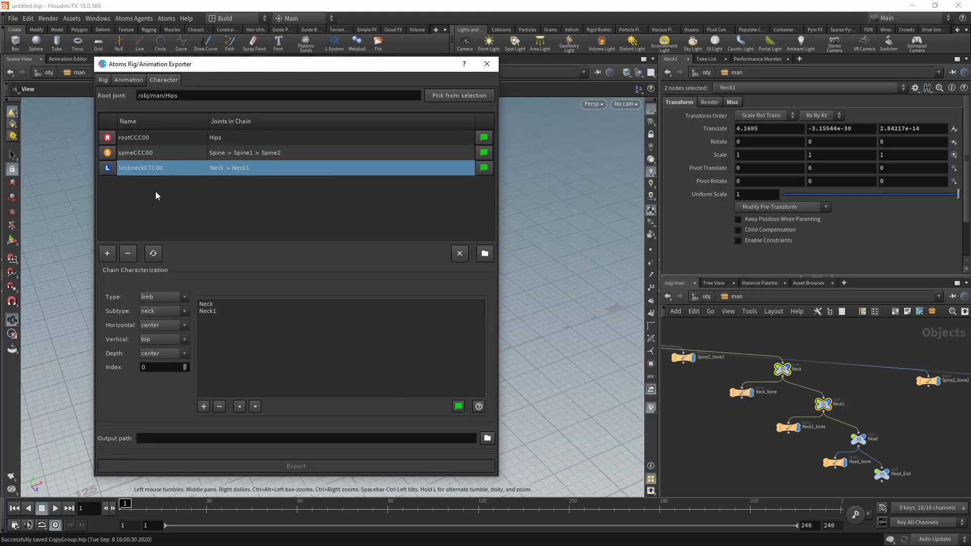
left_click(150, 298)
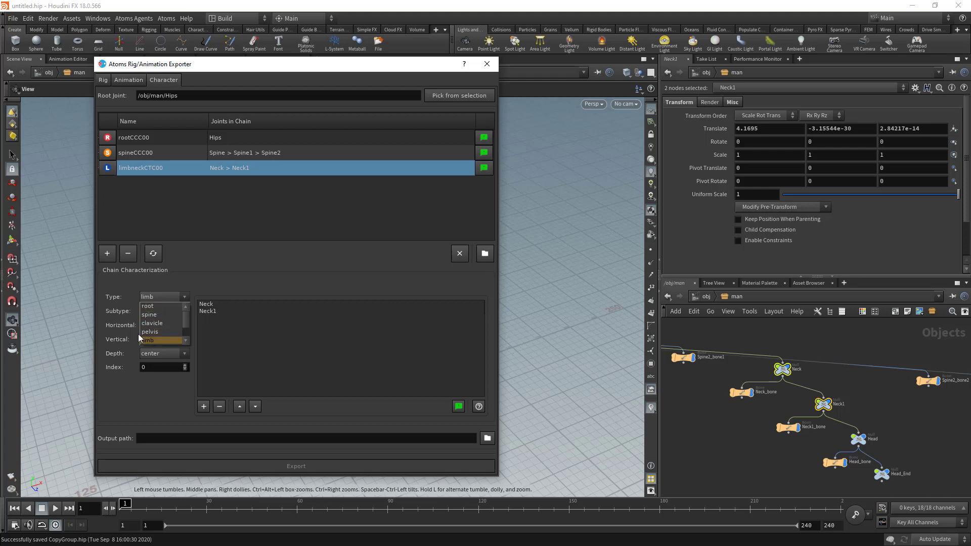
left_click(112, 301)
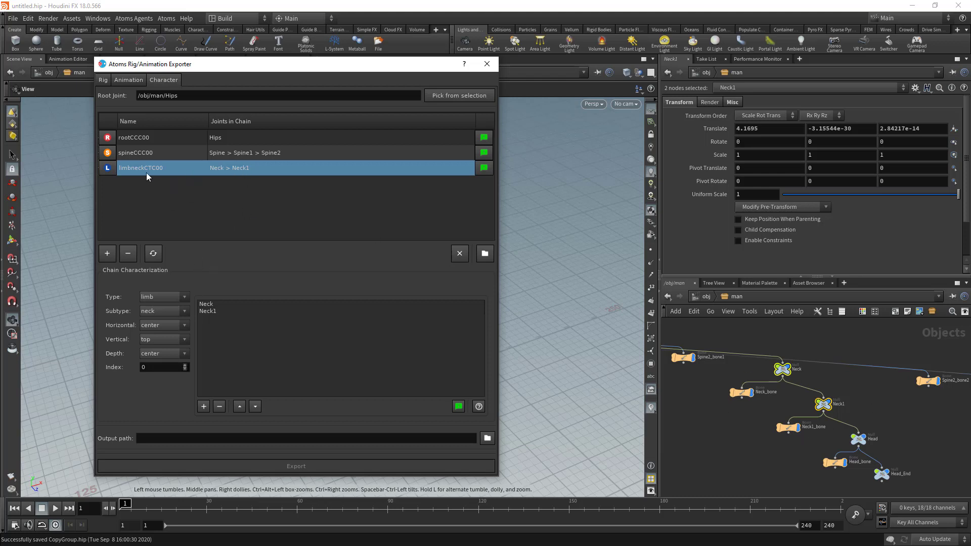
left_click(164, 296)
left_click(126, 299)
left_click(141, 135)
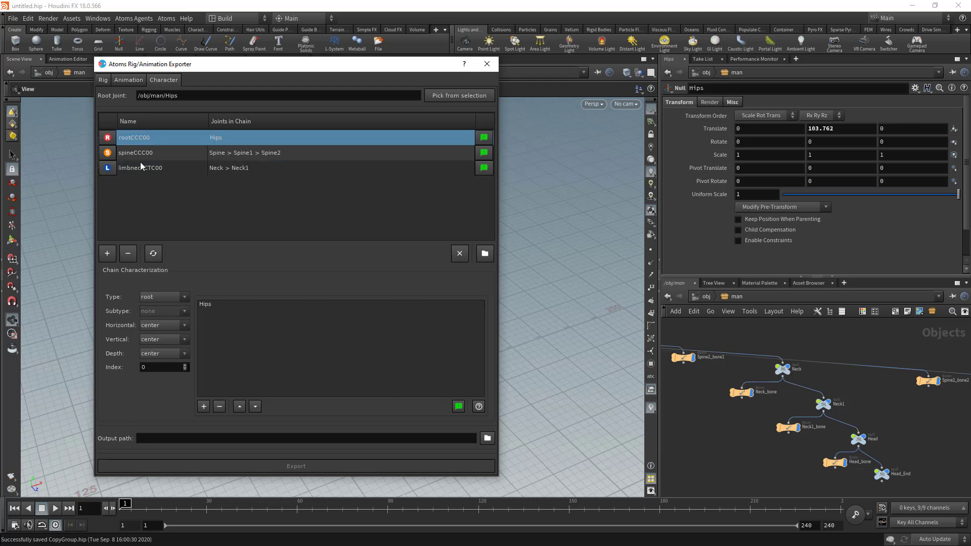
left_click(139, 152)
left_click(139, 168)
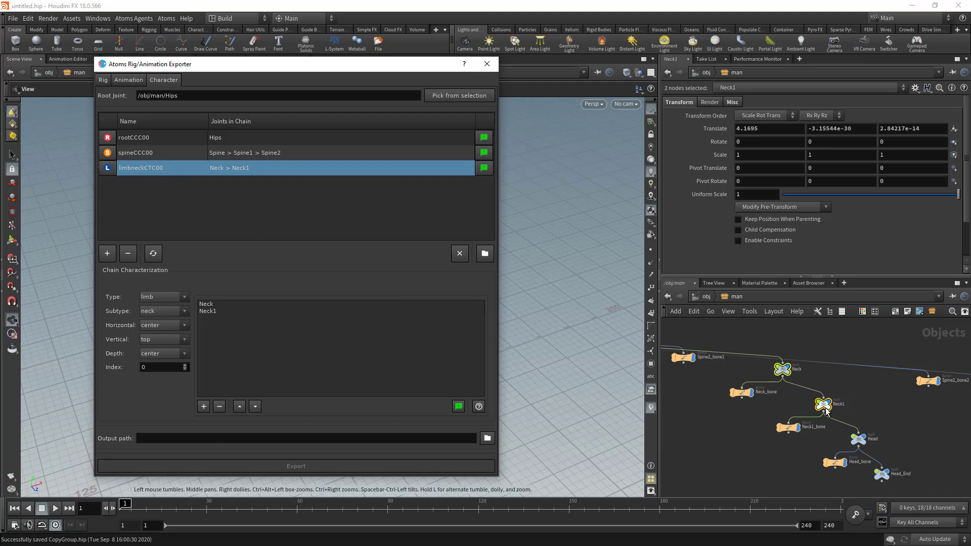
Step: Select the RightShoulder joint in the network, undoing the accidental node connection, and add it as a new chain
middle_click_drag(851, 406, 820, 373)
middle_click_drag(902, 373, 671, 375)
middle_click_drag(817, 383, 730, 353)
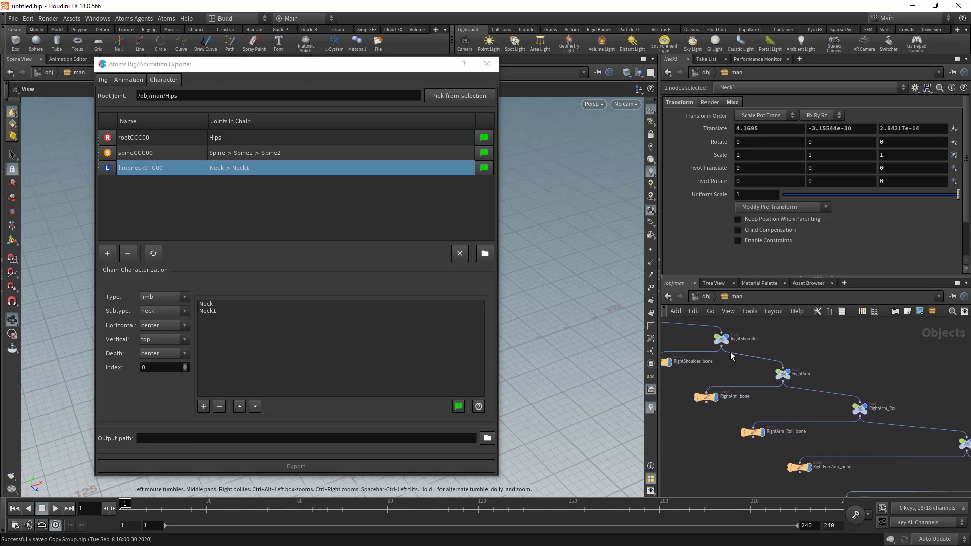
left_click(721, 338)
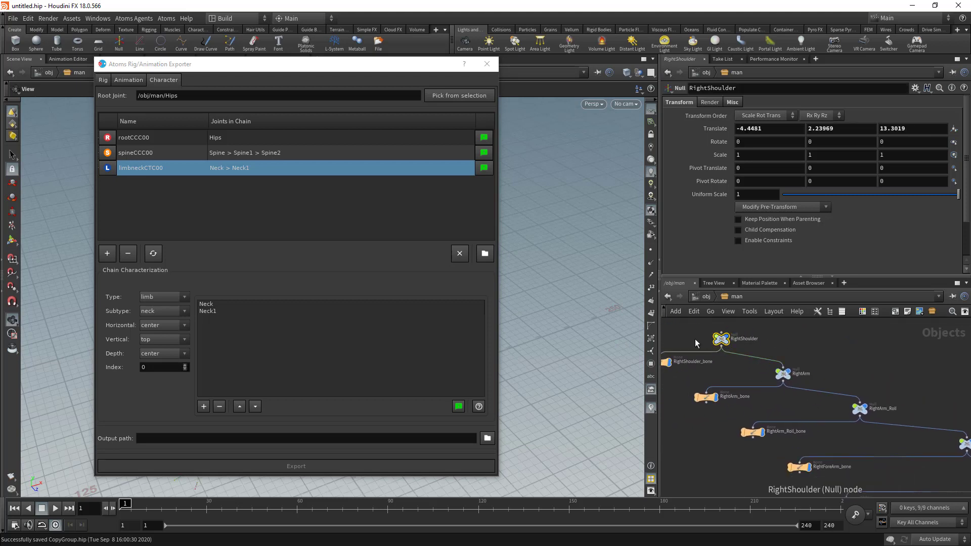
key("ctrl+z")
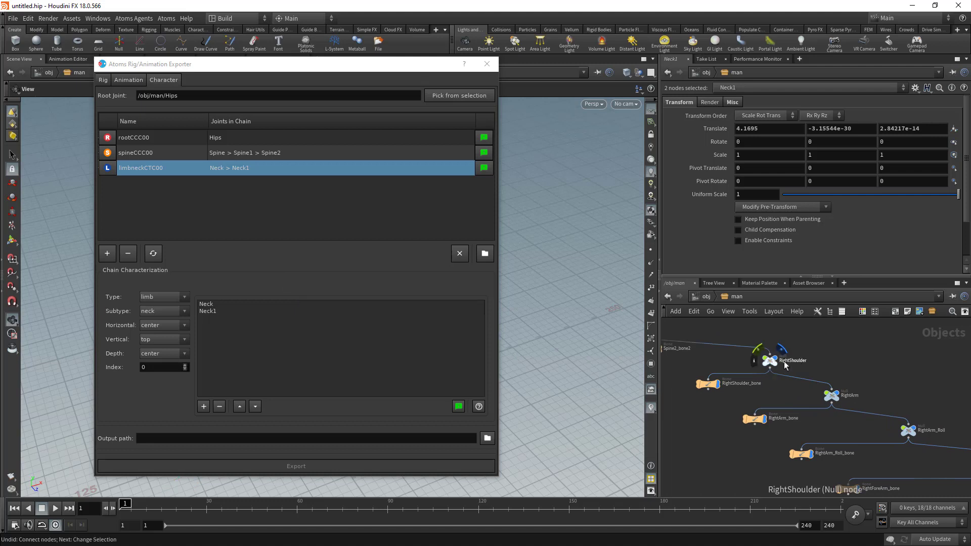
left_click(785, 364)
left_click(107, 253)
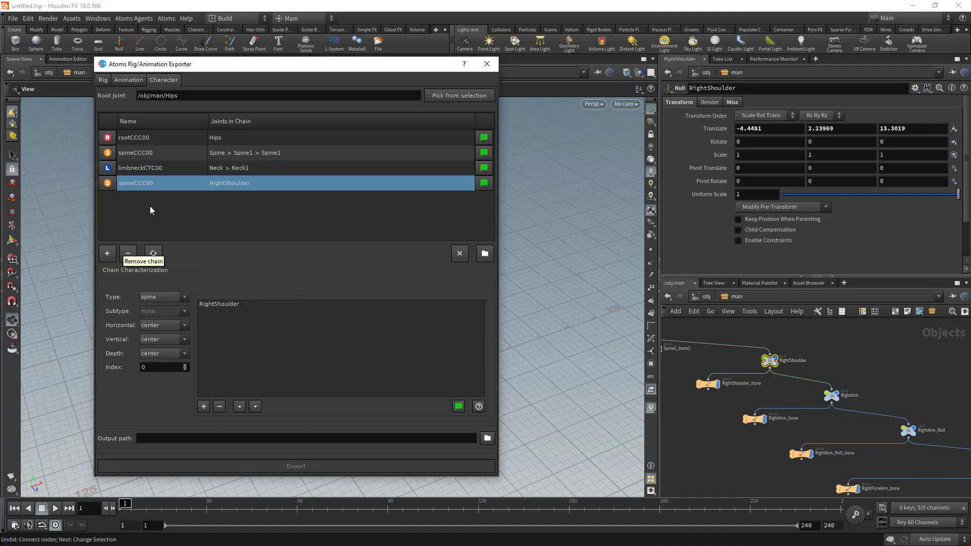
Step: Characterize the RightShoulder chain as type clavicle, with horizontal position right and vertical position top
left_click(156, 298)
left_click(161, 323)
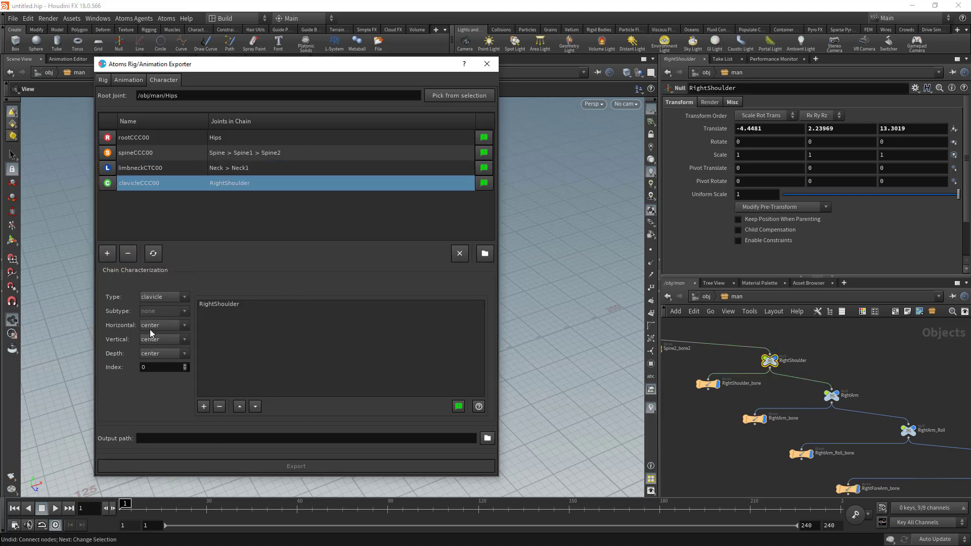
left_click(153, 326)
left_click(158, 350)
left_click(149, 338)
left_click(155, 355)
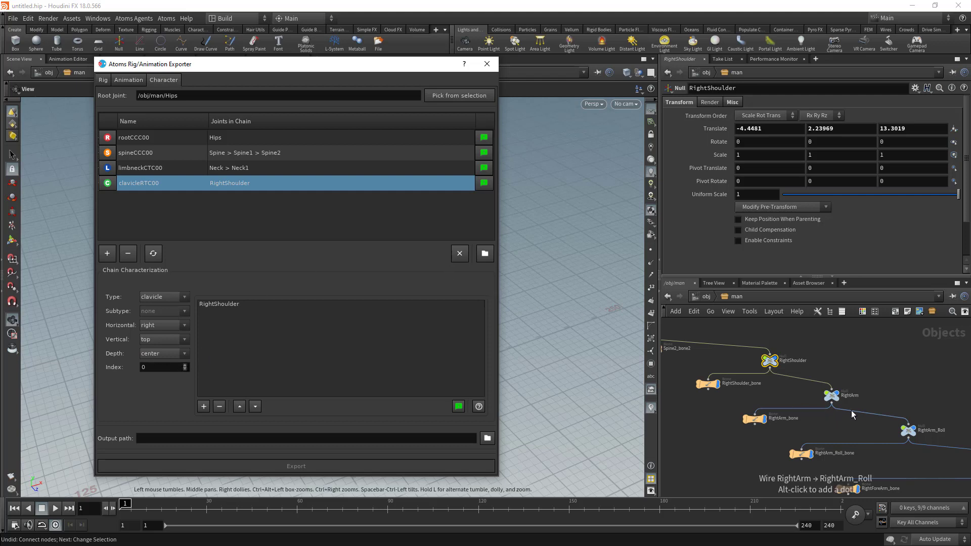
Step: Select the RightArm, RightArm_Roll, RightForeArm, RightForeArm_Roll and RightHand joints in the network and add them as a new chain
middle_click_drag(866, 390, 741, 346)
left_click_drag(704, 340, 788, 348)
left_click_drag(703, 325, 916, 410)
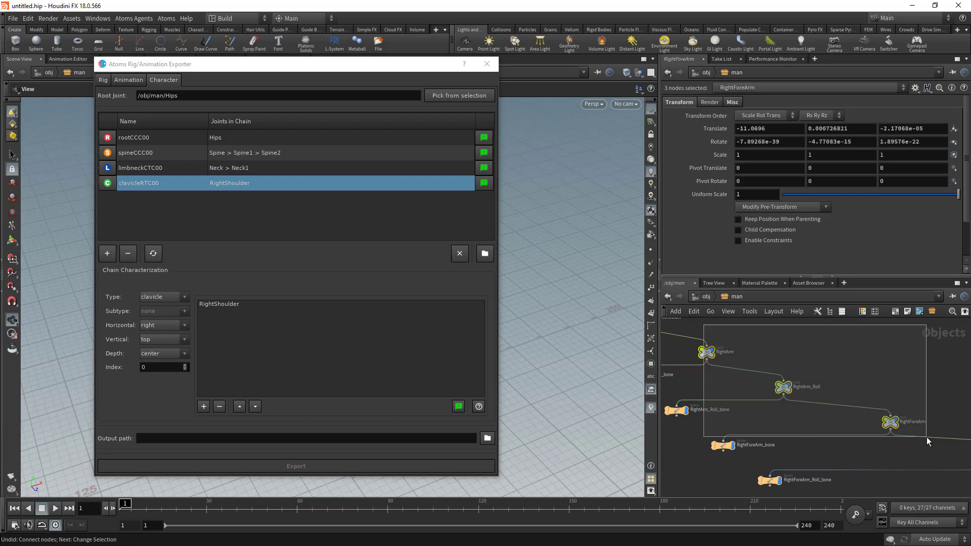
middle_click_drag(920, 395, 757, 334)
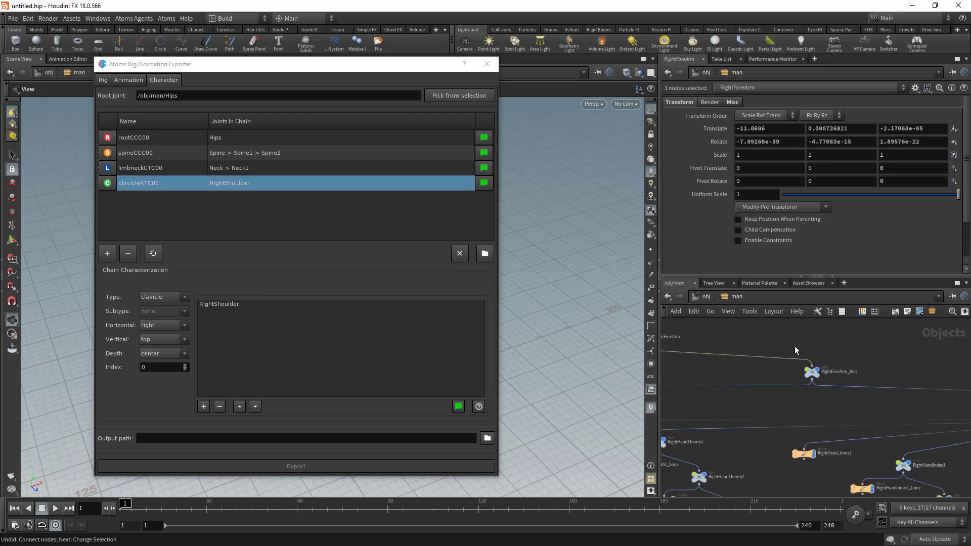
left_click_drag(795, 347, 826, 381, "shift")
middle_click_drag(874, 379, 680, 308)
middle_click_drag(884, 323, 835, 350)
left_click_drag(835, 350, 869, 371, "shift")
left_click(108, 253)
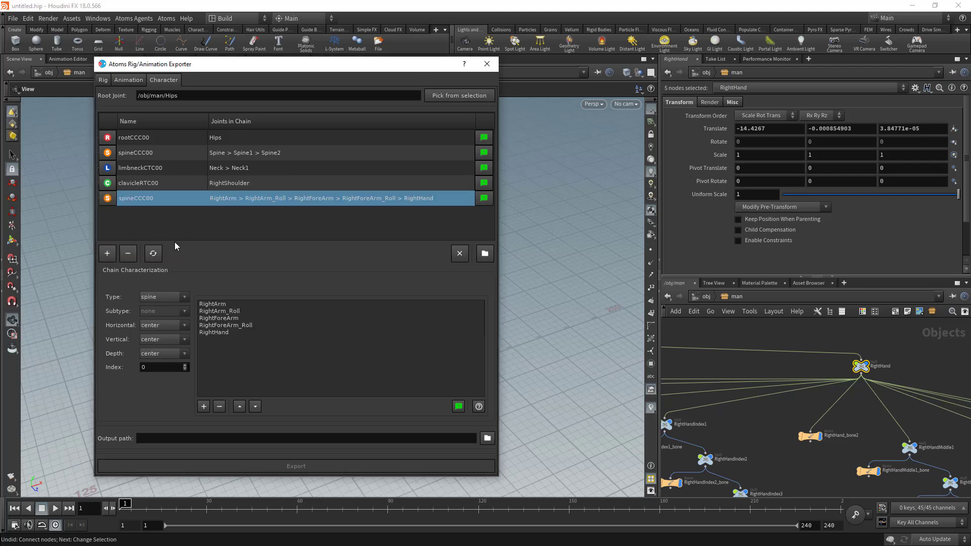
Step: Characterize the right arm chain as type limb, subtype arm, with its horizontal position set to right
left_click(155, 298)
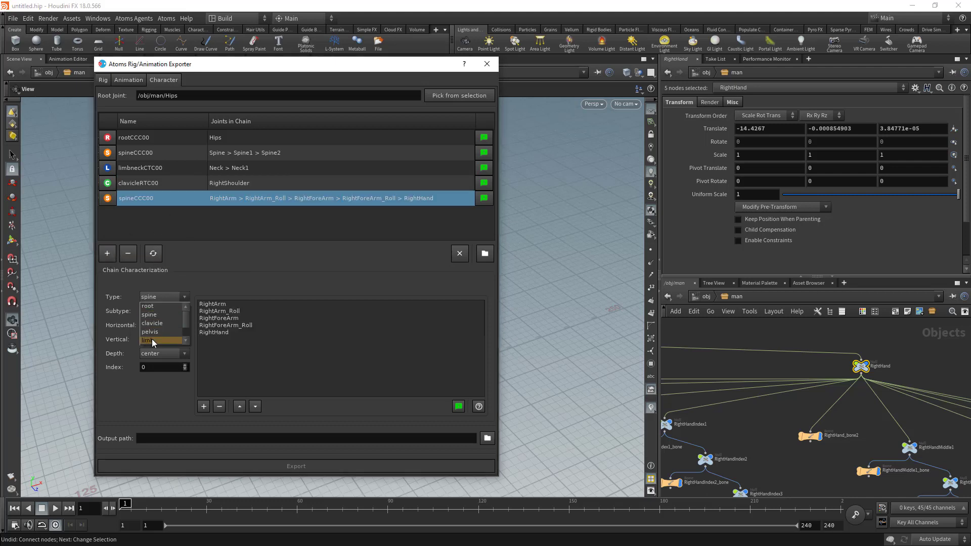
left_click(151, 340)
left_click(161, 311)
left_click(148, 320)
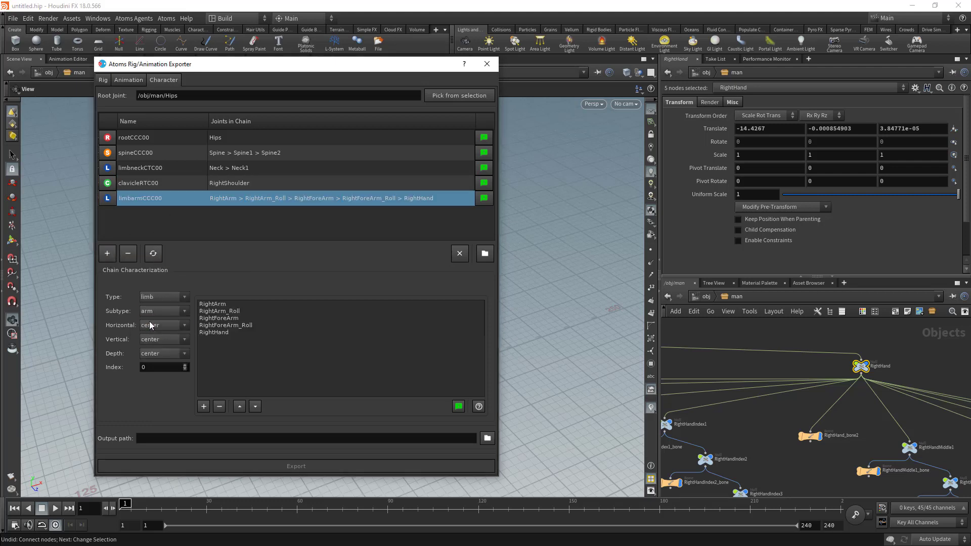
left_click(154, 326)
left_click(158, 343)
Step: Remove the RightArm_Roll and RightForeArm_Roll joints from the right arm chain
left_click(221, 312)
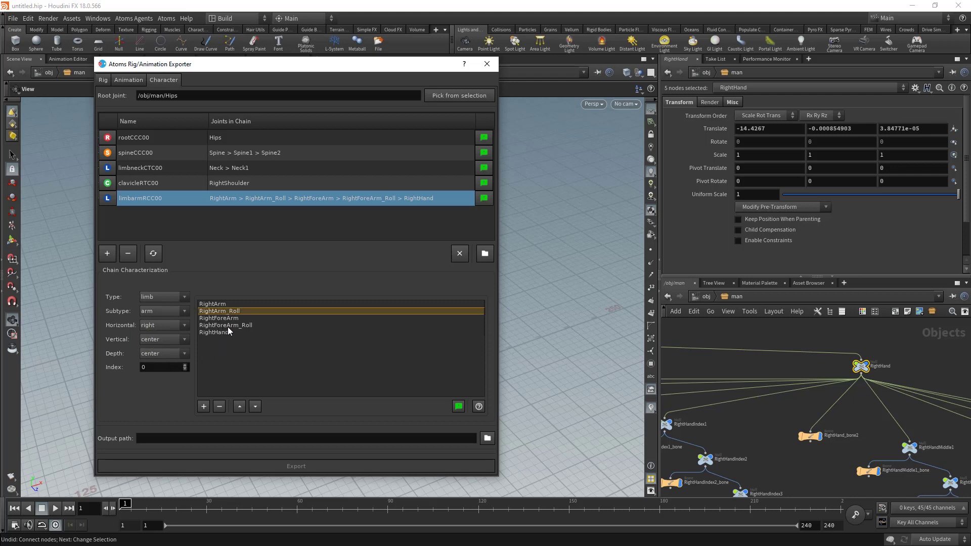
left_click(229, 326, "ctrl")
scroll(916, 339, "down", 3)
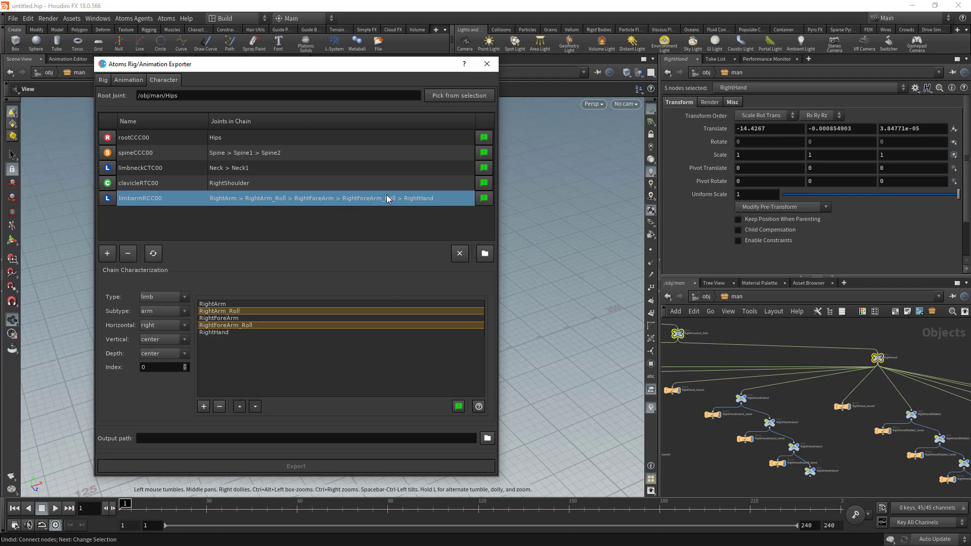
left_click(219, 406)
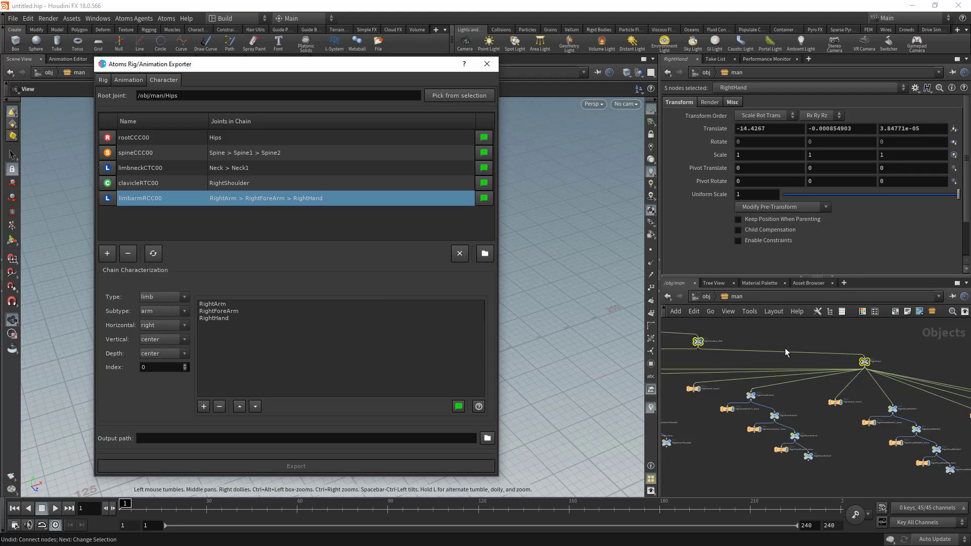
Step: Examine the hand and finger joints in the network, the skeleton in the viewport and the available chain types
mouse_move(802, 347)
middle_mouse_down()
mouse_move(826, 357)
mouse_move(785, 347)
middle_mouse_up()
middle_click_drag(881, 388, 856, 398)
middle_click_drag(763, 372, 850, 382)
scroll(797, 371, "down", 1)
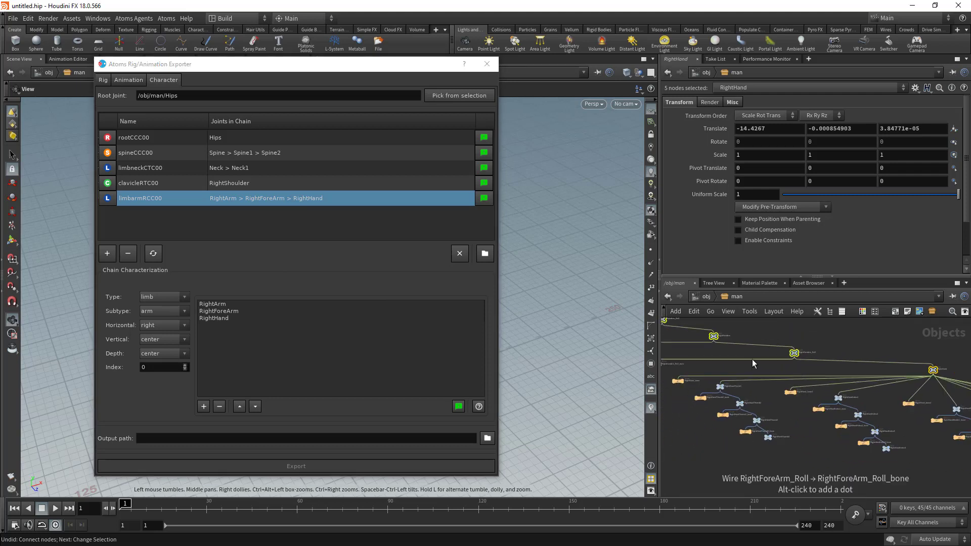
middle_click_drag(752, 359, 899, 390)
middle_click_drag(773, 377, 793, 386)
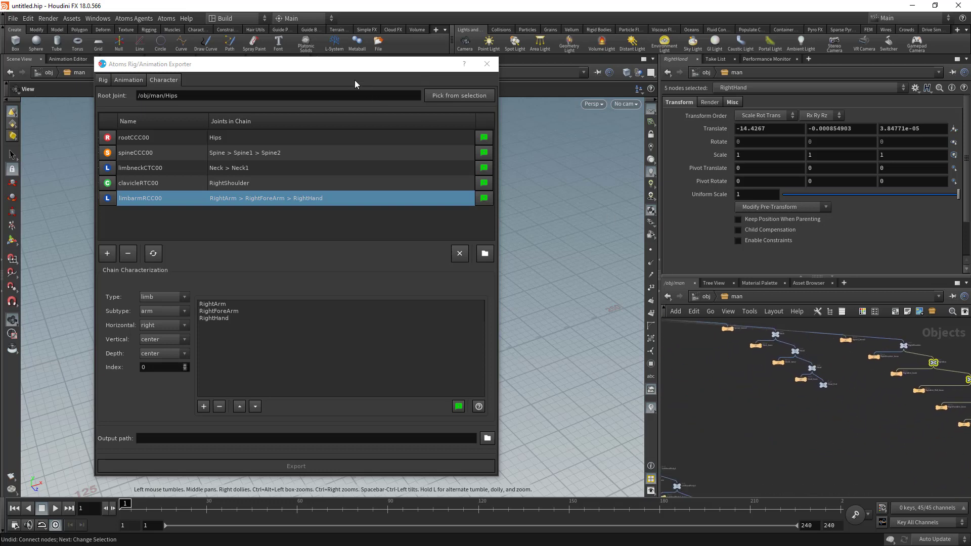
left_click_drag(345, 67, 713, 82)
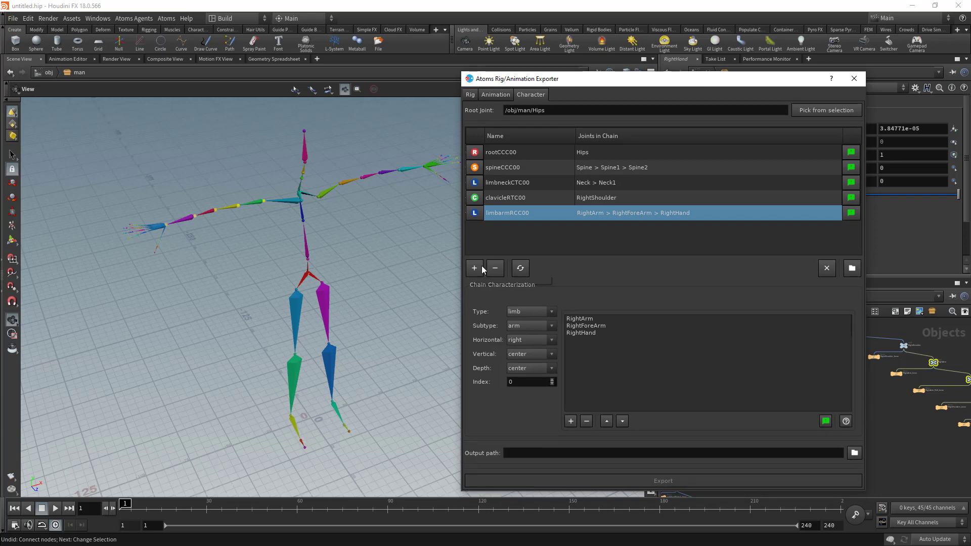
left_click(523, 312)
scroll(520, 352, "down", 1)
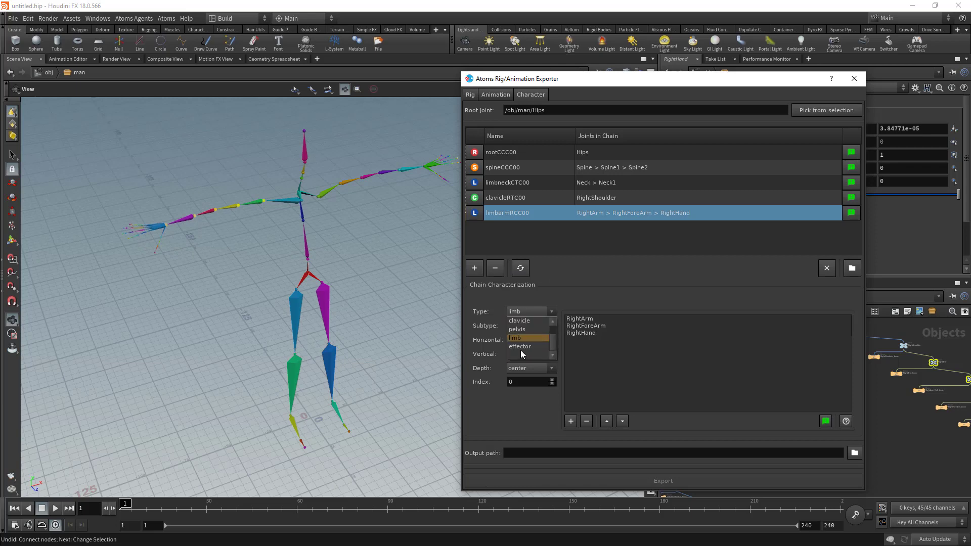
left_click(512, 339)
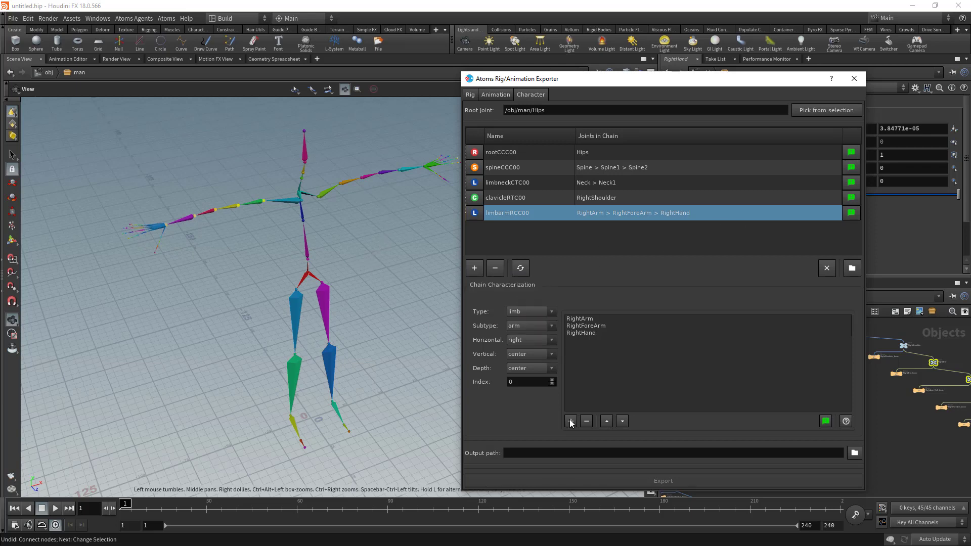
left_click_drag(602, 82, 508, 81)
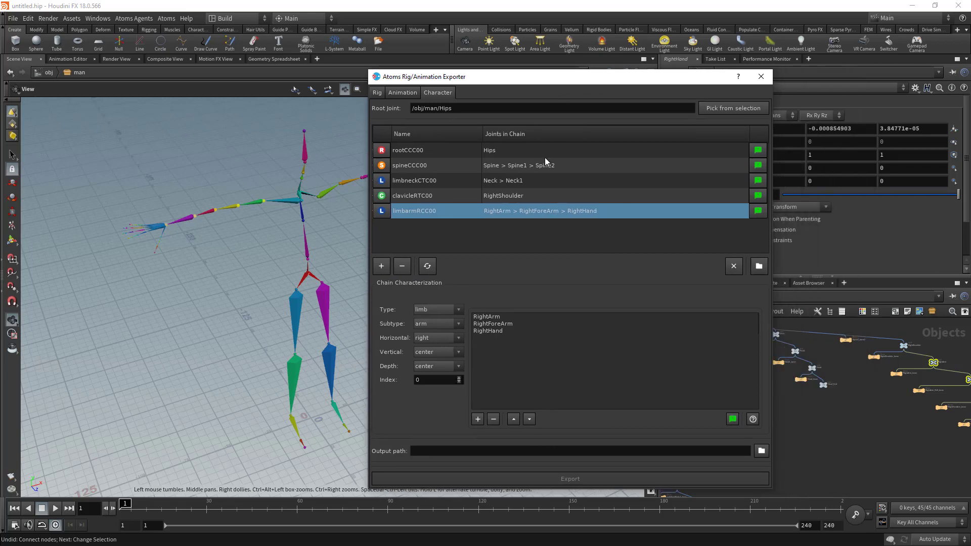
Step: Load the complete characterization from man_hou.atomscharacter in the Downloads folder and review its list of chains
left_click(763, 266)
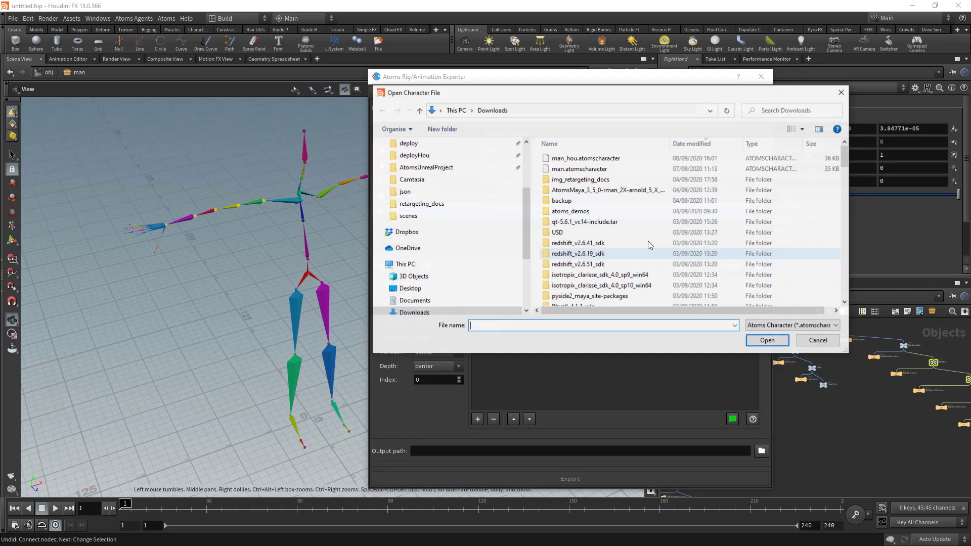
left_click(587, 160)
double_click(588, 162)
scroll(556, 229, "down", 3)
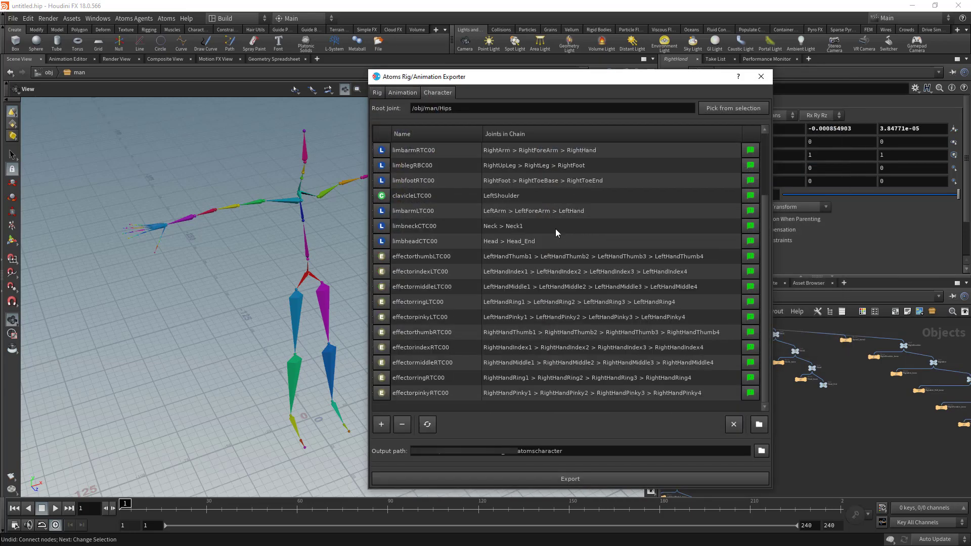
scroll(426, 280, "up", 2)
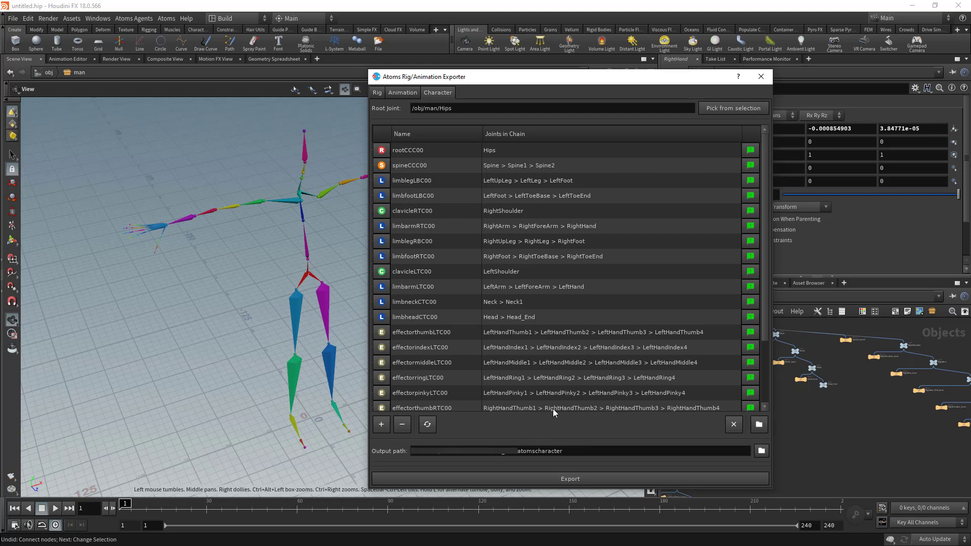
Step: Export the character setup, overwriting the existing man_hou.atomscharacter file
left_click(571, 482)
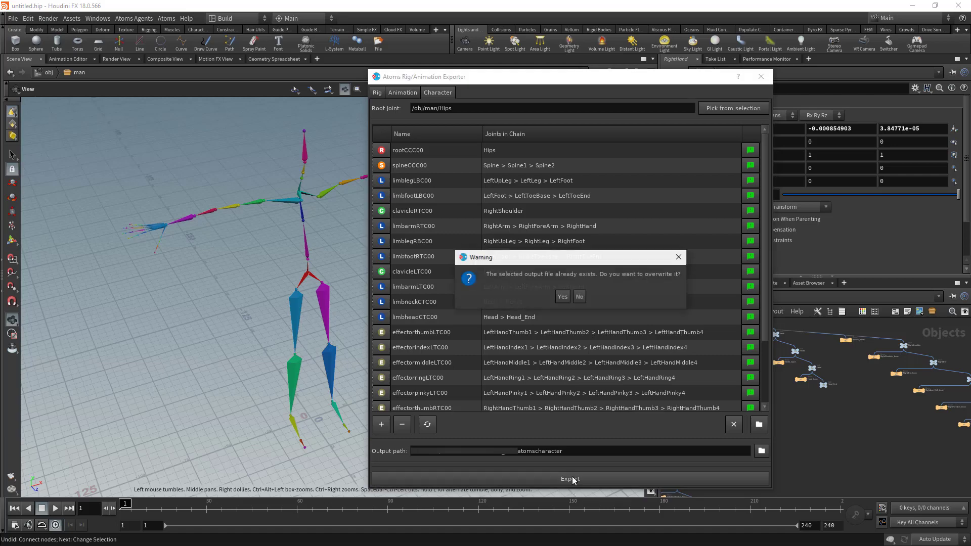
left_click(560, 300)
left_click(570, 298)
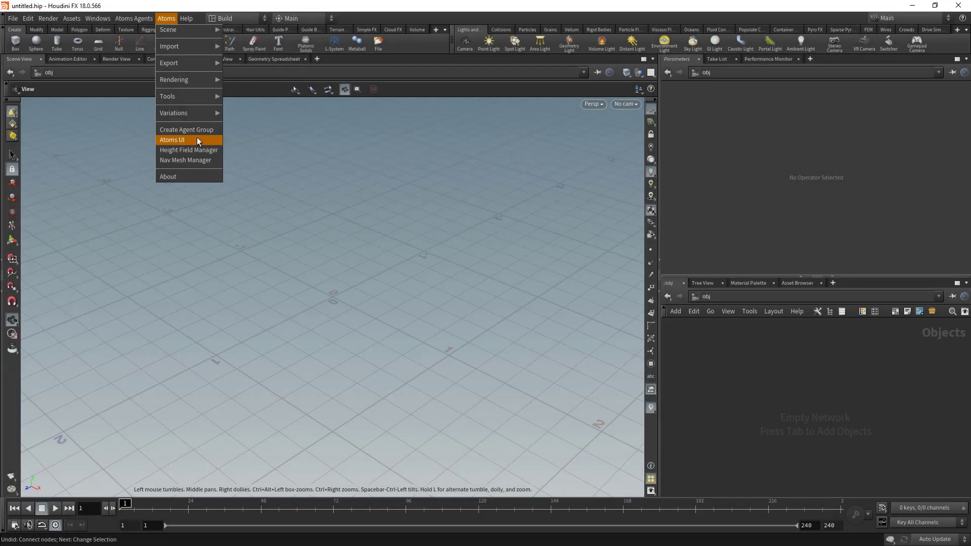
Step: Open the Atoms UI, bring up the Atoms Editor and select the man event among the agent type events
left_click(198, 140)
left_click(167, 18)
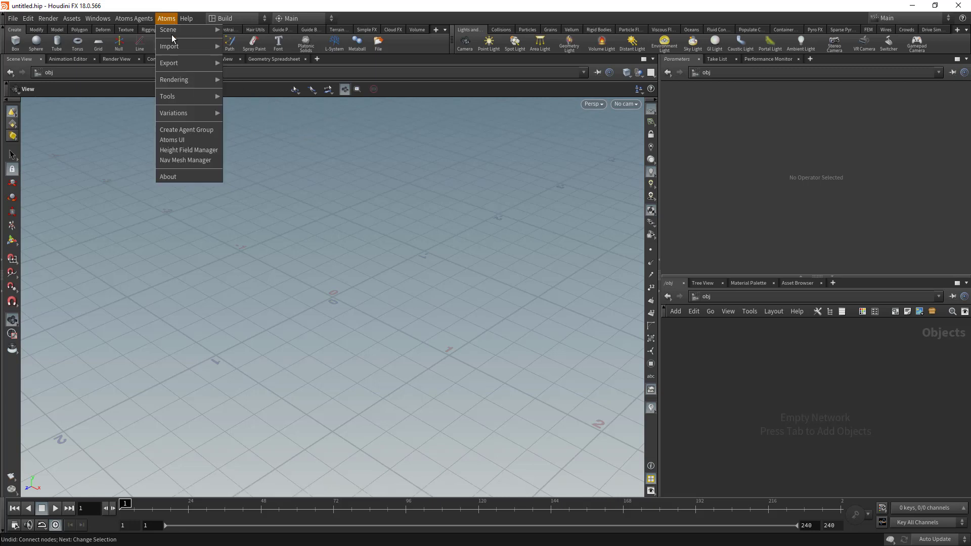
left_click(181, 139)
left_click(464, 283)
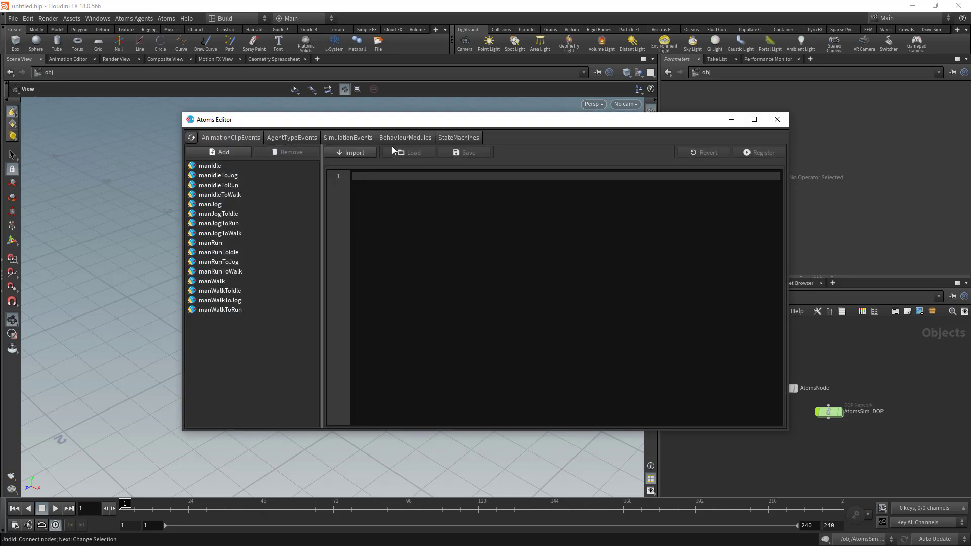
left_click(296, 137)
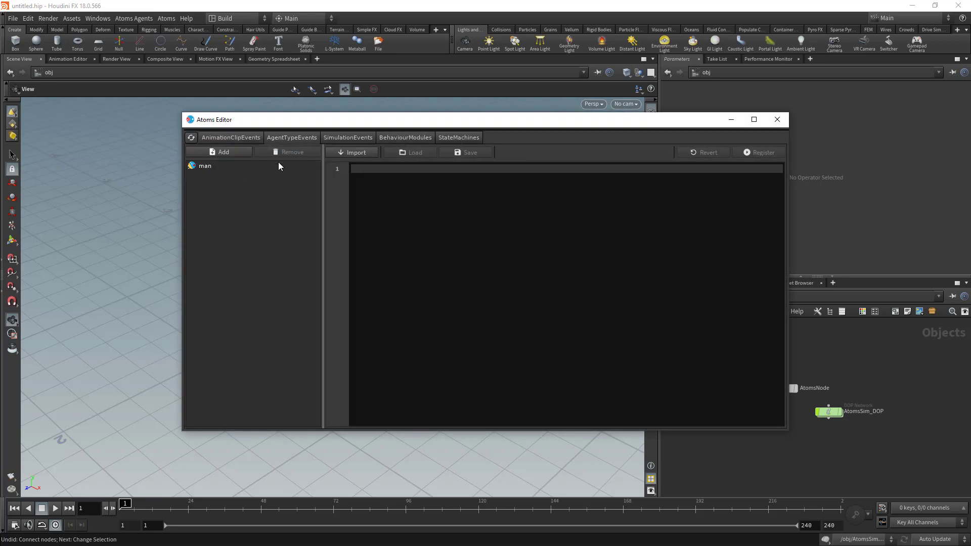
left_click(220, 165)
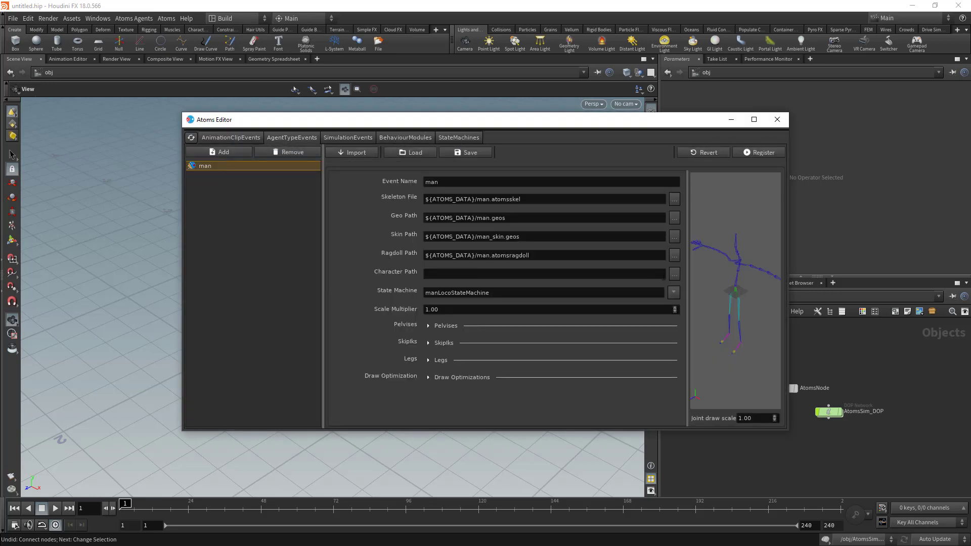
Step: Set the man agent type's Character Path to C:/projects/retargeting_docs/man.atomscharacter and register the event
left_click(674, 274)
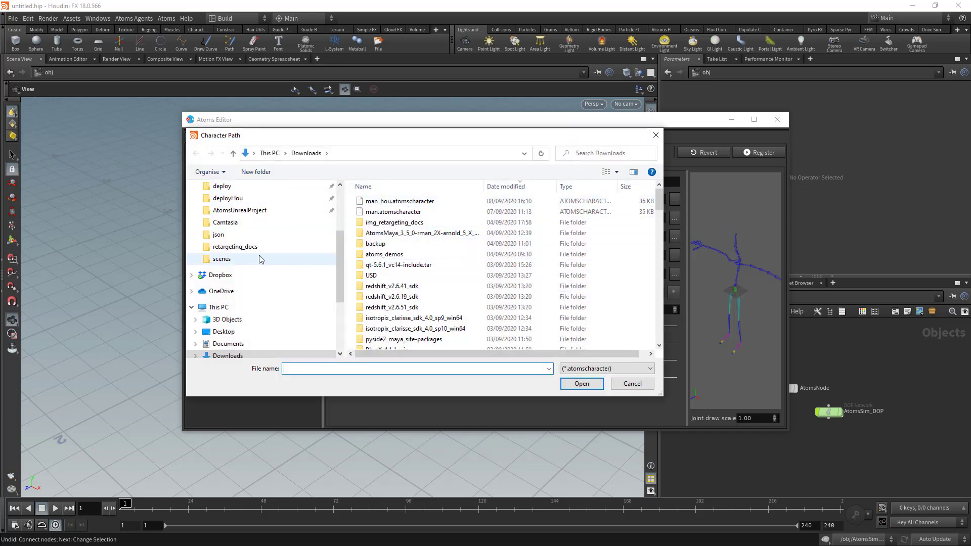
left_click(259, 247)
double_click(403, 203)
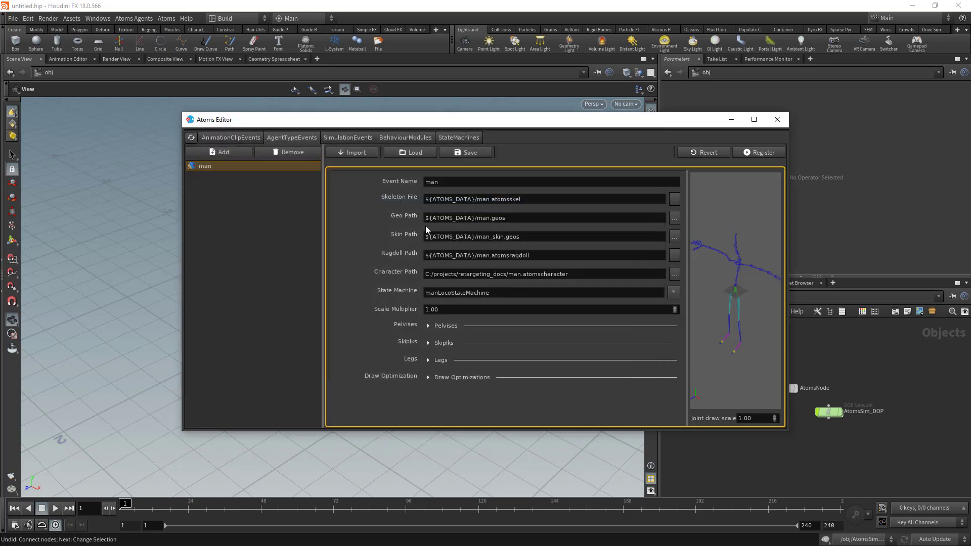
left_click(749, 153)
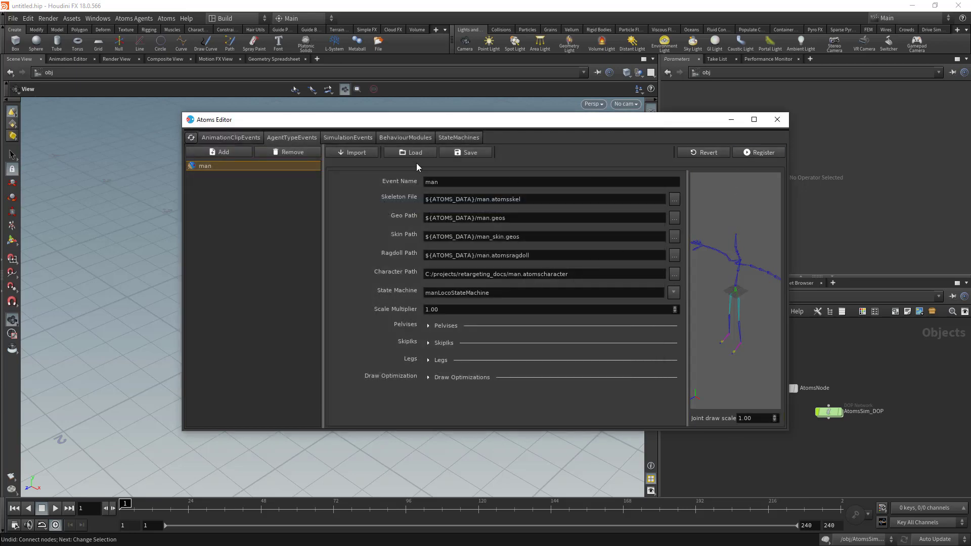
Step: Add an agent type event in GUI mode named mixamo, with C:/projects/retargeting_docs/mixamo.atomsskel as its skeleton file
left_click(220, 154)
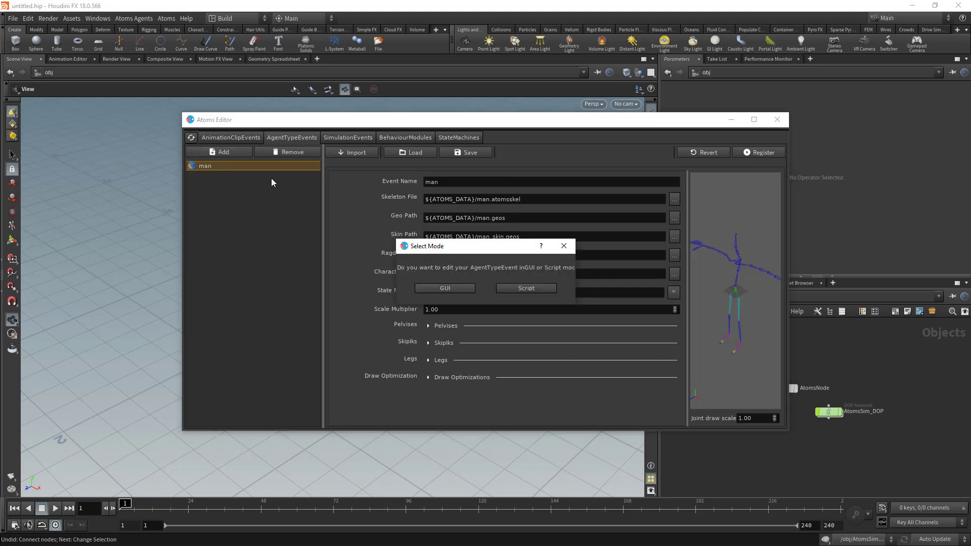
left_click(433, 289)
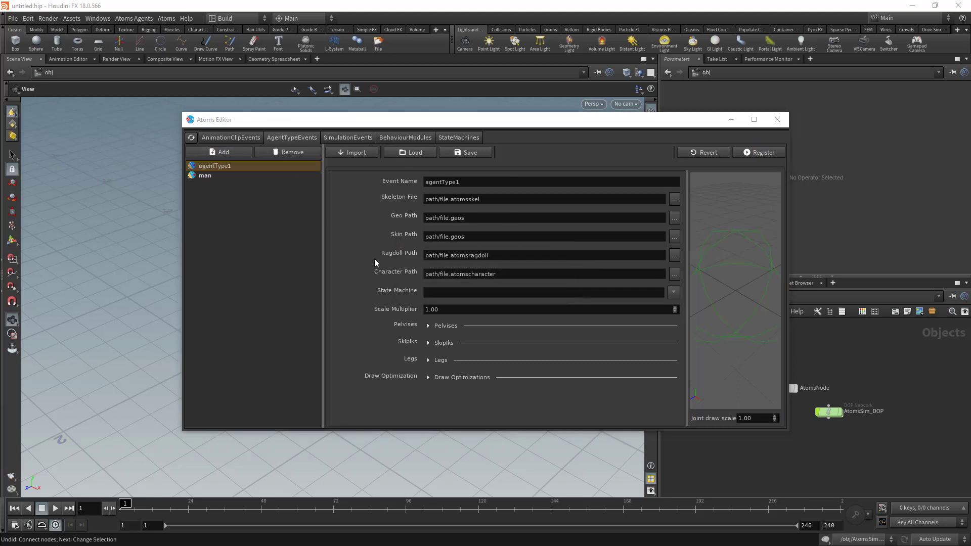
double_click(435, 182)
type("mixamo")
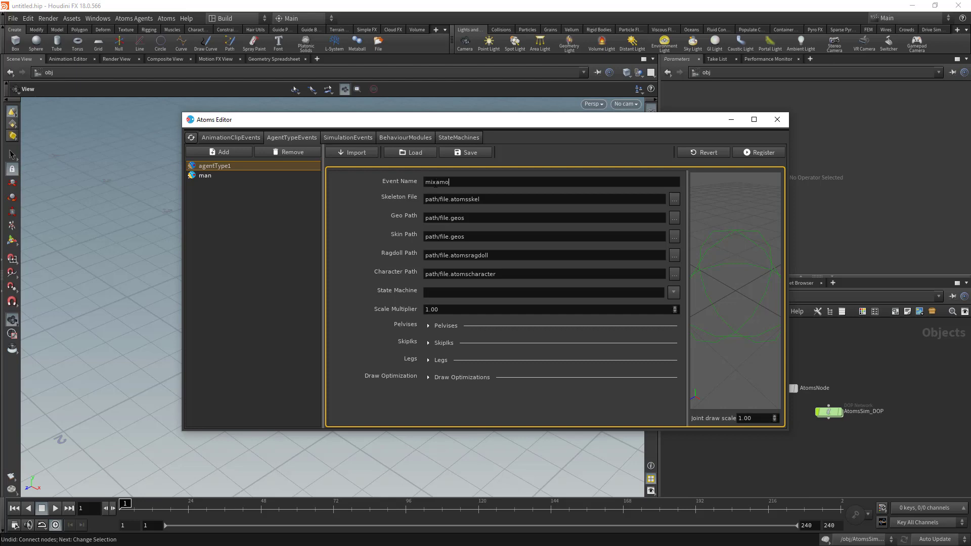
key("Tab")
left_click(674, 200)
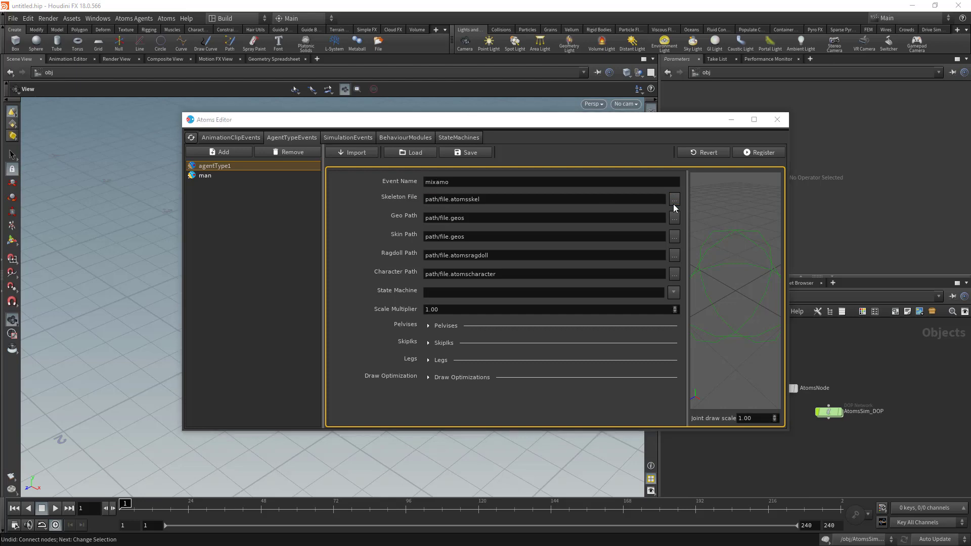
double_click(405, 215)
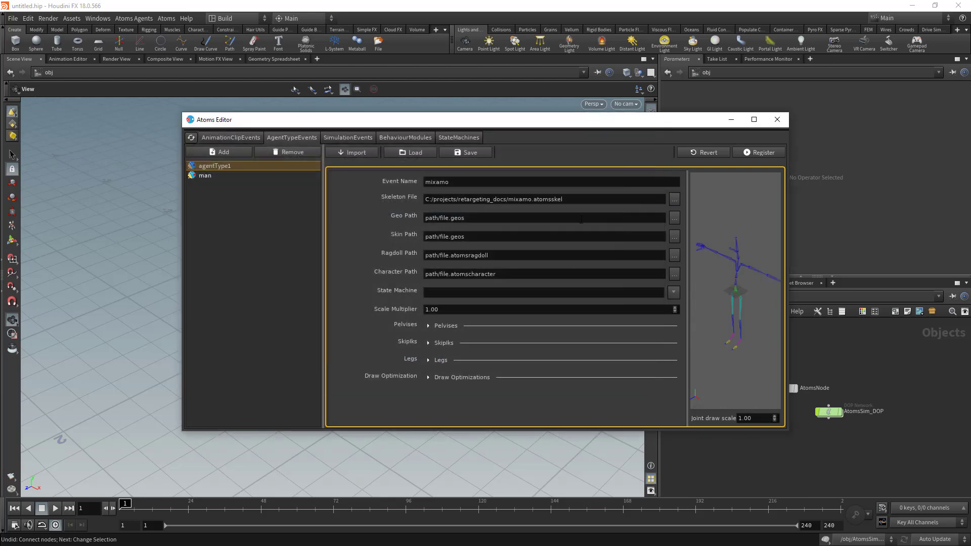
Step: Clear the mixamo event's Geo Path and Ragdoll Path and set its Skin Path to C:/projects/retargeting_docs/mixamo_skin.geos
triple_click(658, 218)
left_click(674, 236)
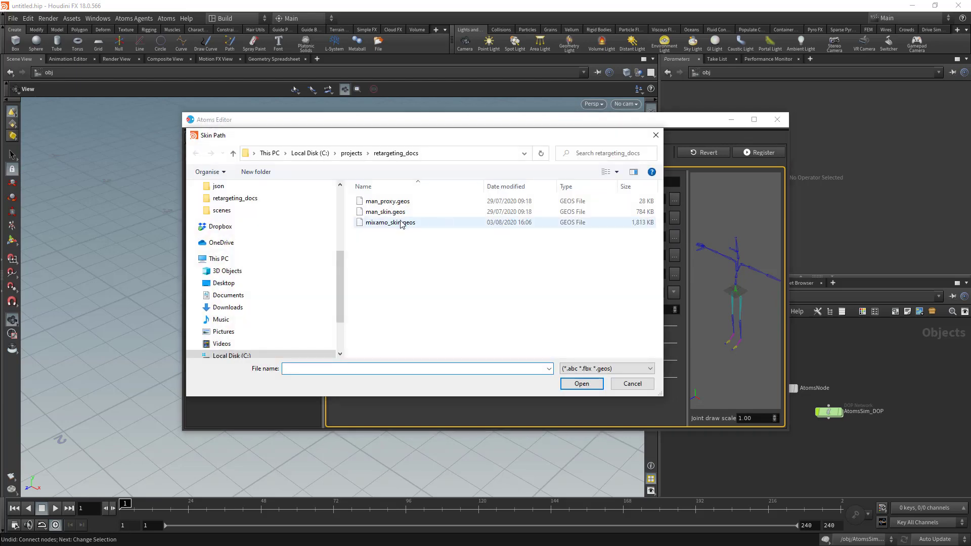
double_click(402, 223)
triple_click(510, 254)
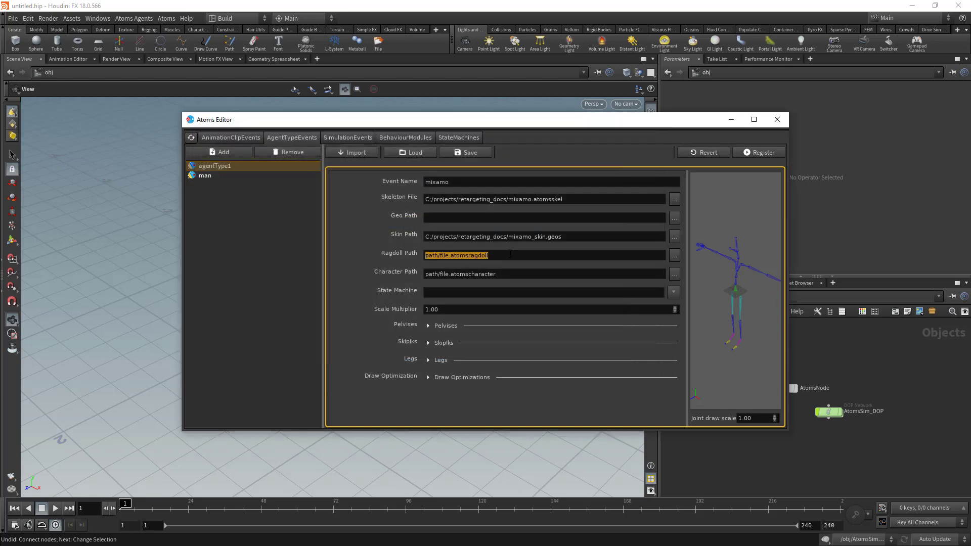
key("BackSpace")
Step: Set the mixamo Character Path to C:/projects/retargeting_docs/mixamo.atomscharacter, assign manLocoStateMachine as its state machine, and register the event
left_click(674, 274)
double_click(396, 273)
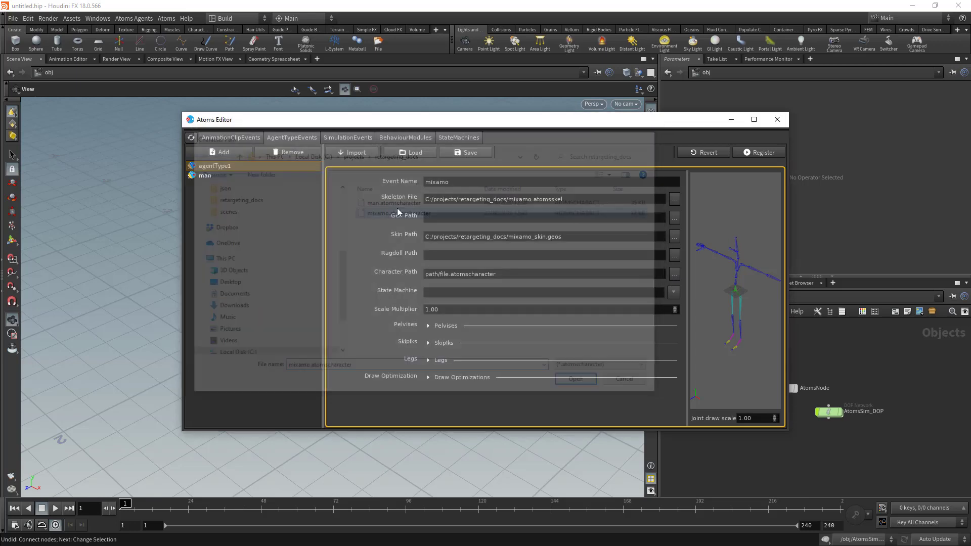
left_click(674, 293)
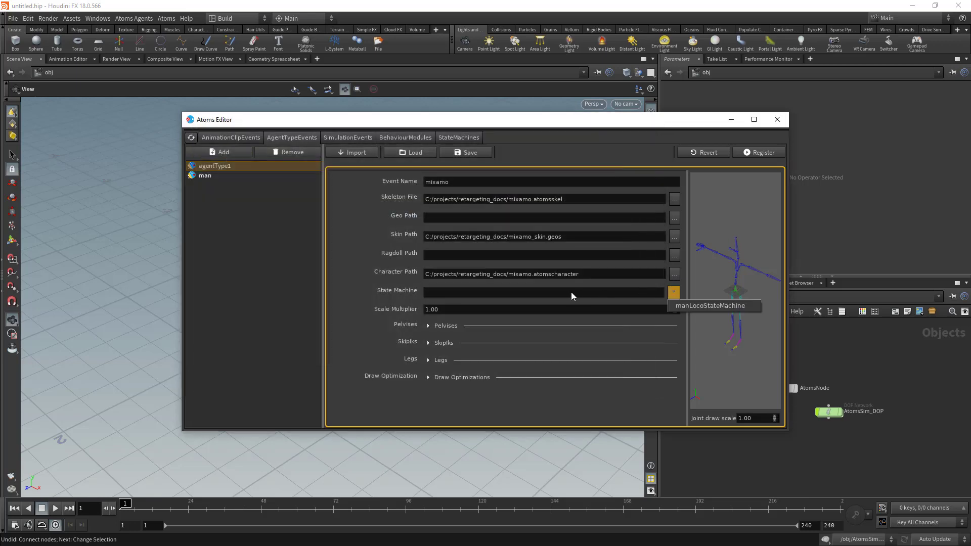
left_click(696, 306)
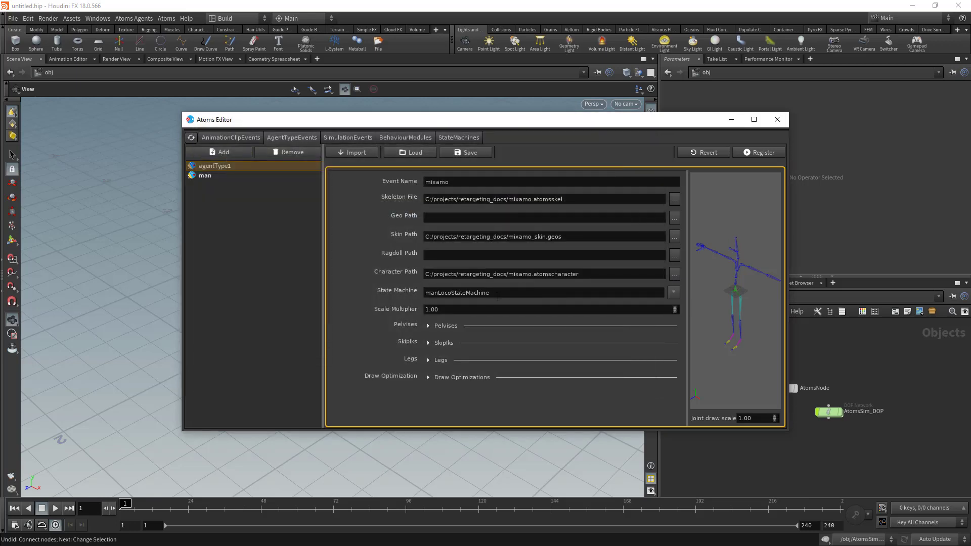
left_click(753, 152)
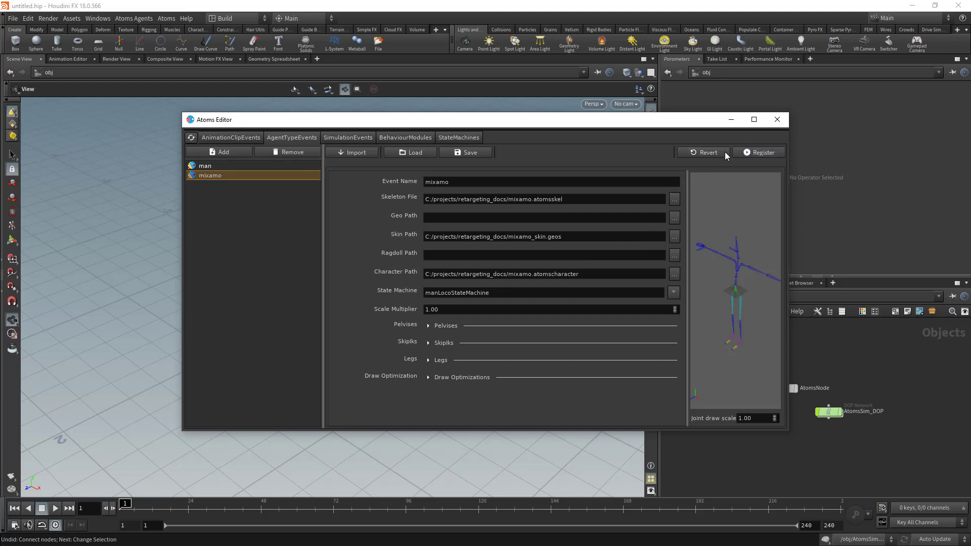
Step: Check the Compatible Agent Type of the manIdleToWalk animation clip and return to the agent type events
left_click(234, 138)
left_click(227, 195)
scroll(410, 311, "down", 4)
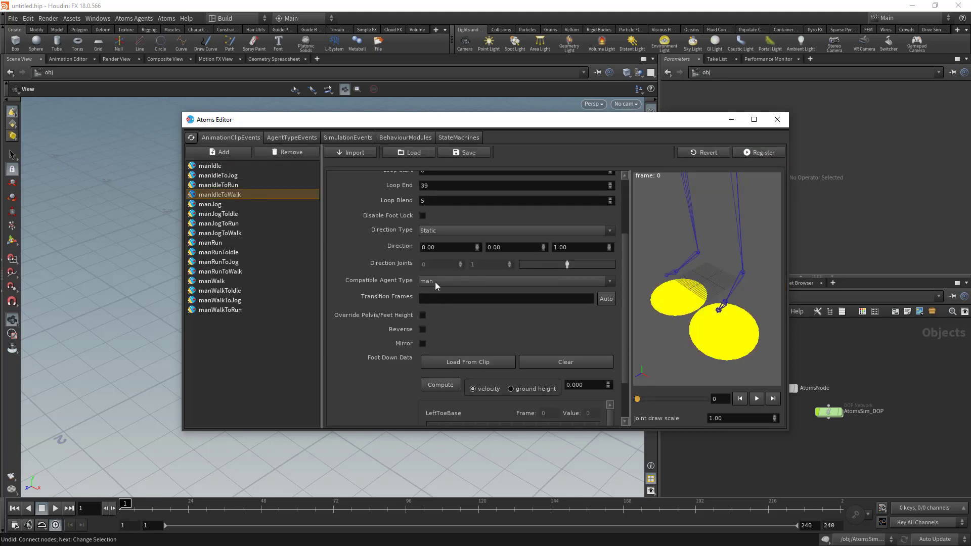
scroll(436, 286, "up", 1)
left_click(284, 141)
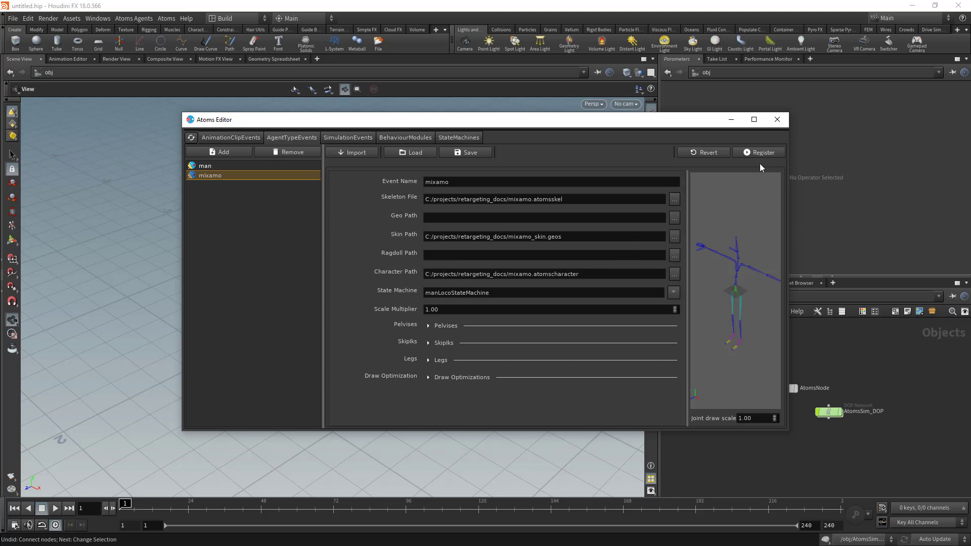
Step: Close the Atoms Editor, create a new agent group and select the agentGroup1 modules node inside its geometry
left_click(775, 123)
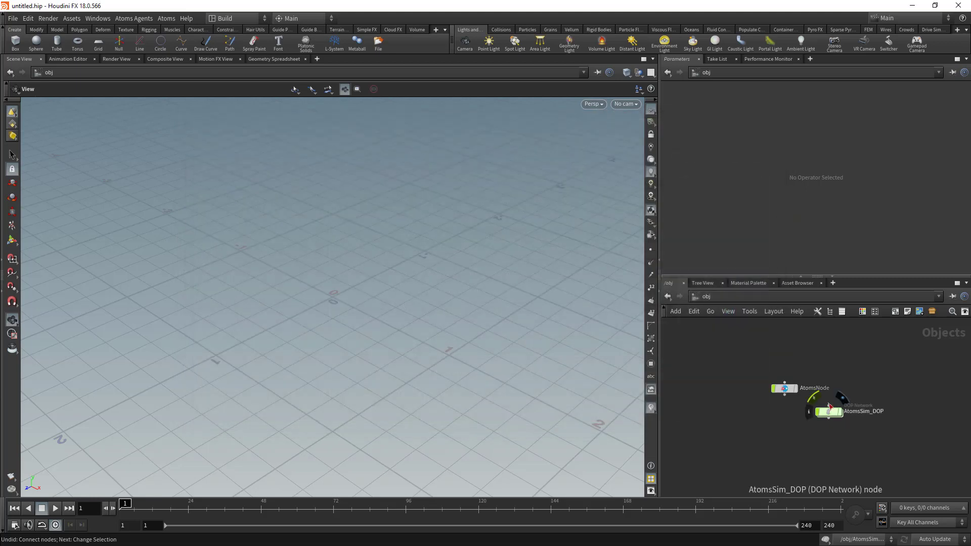
left_click(168, 19)
left_click(184, 129)
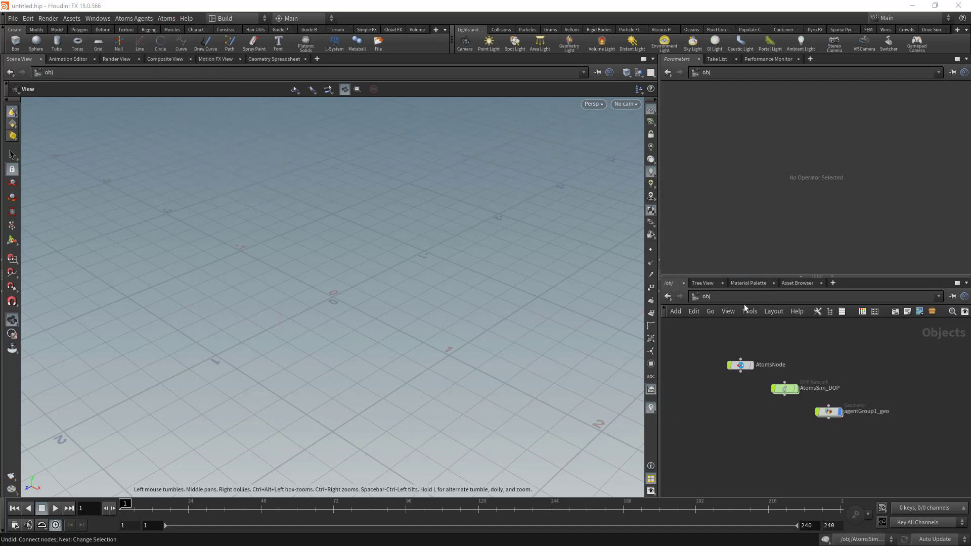
double_click(831, 413)
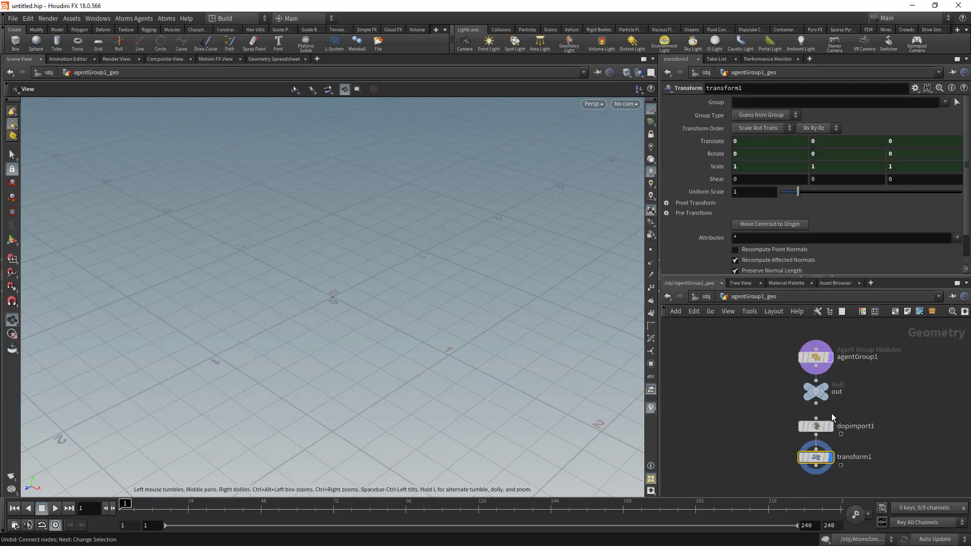
left_click(819, 363)
Step: Add the gridLayout and stateMachine behaviour modules to the agent group
left_click(779, 116)
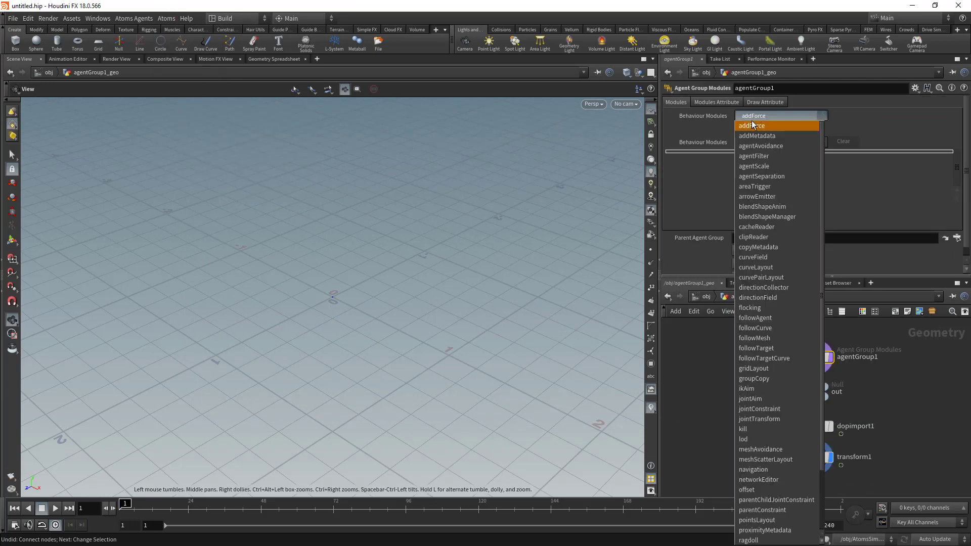
left_click(756, 354)
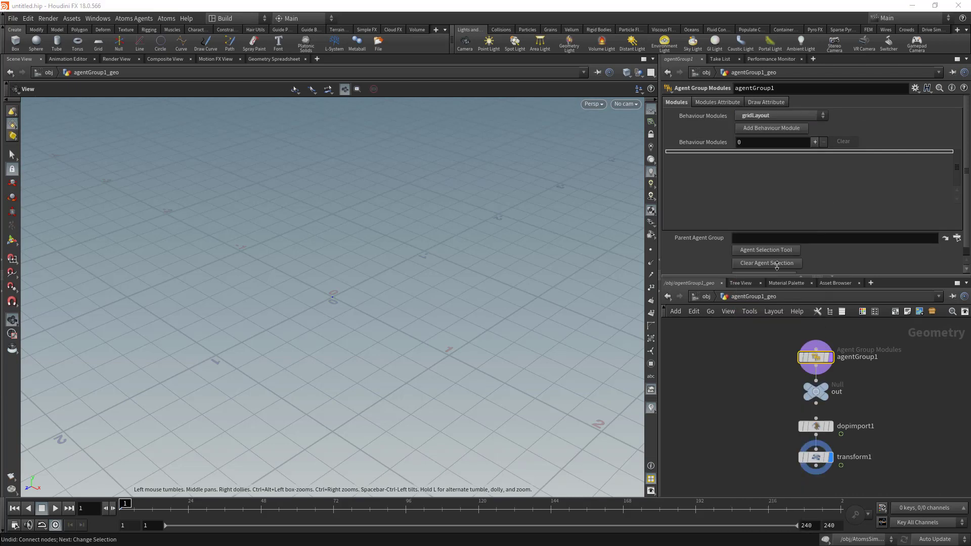
left_click(761, 129)
left_click(764, 116)
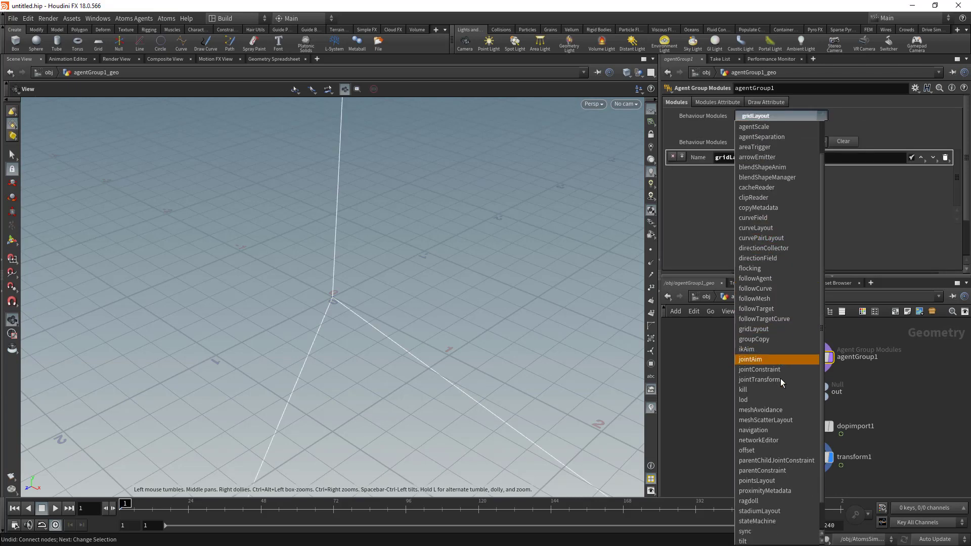
left_click(758, 495)
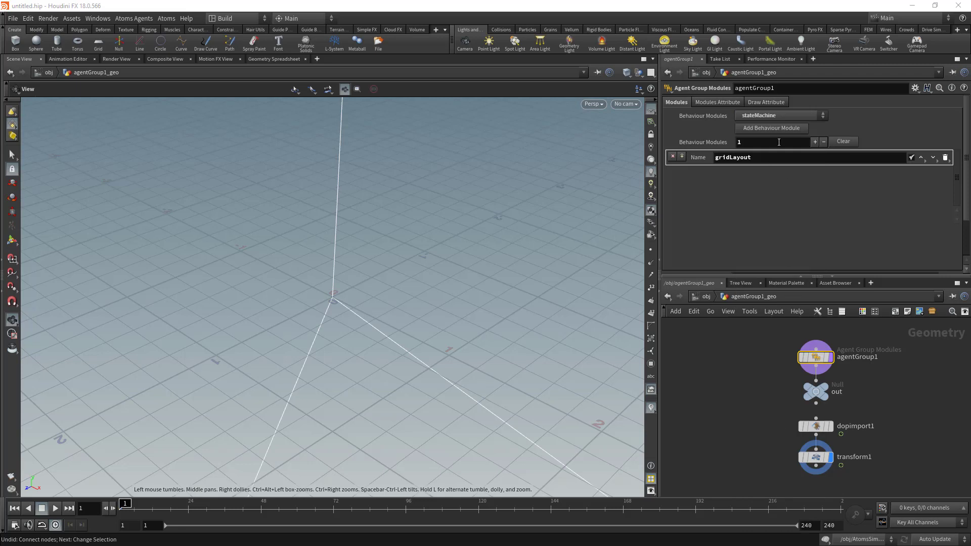
left_click(777, 130)
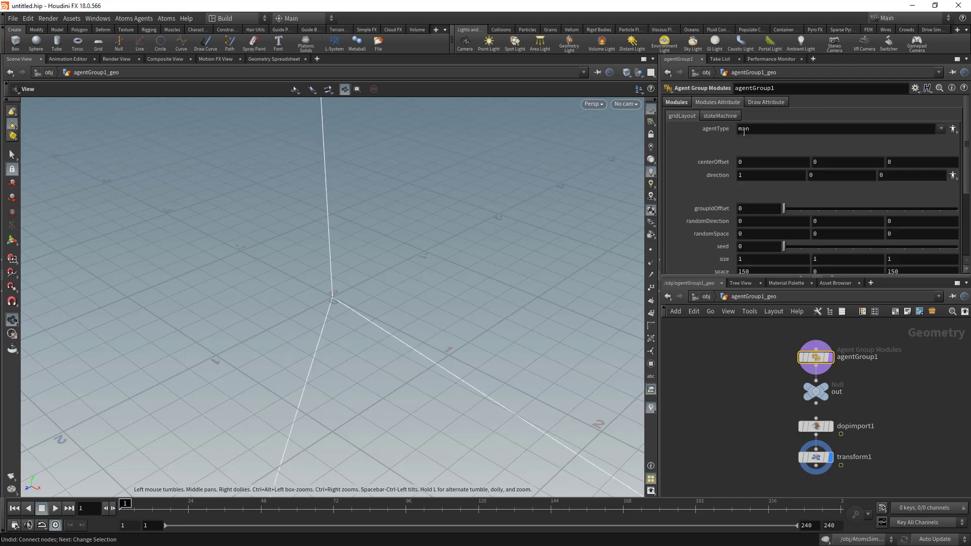
Step: Set the third component of the grid layout's size to 2 and frame the agents in the viewport
left_click(953, 128)
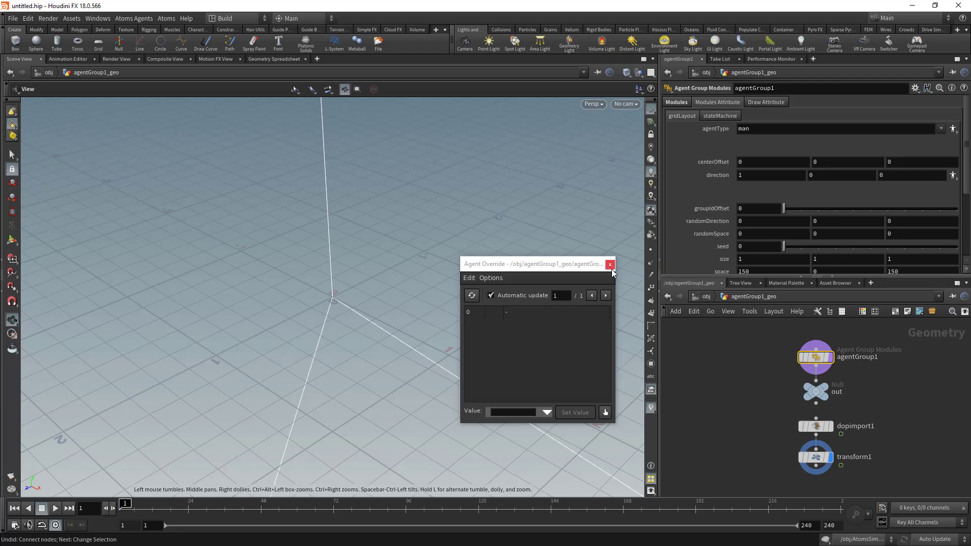
left_click(610, 265)
double_click(915, 260)
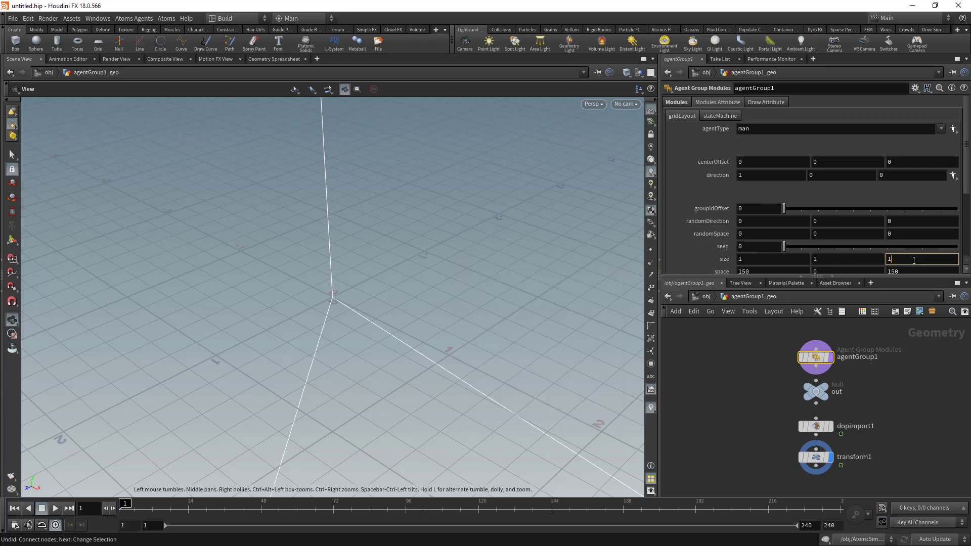
type("2")
key("Tab")
right_click_drag(465, 250, 147, 226)
right_click_drag(445, 223, 122, 213)
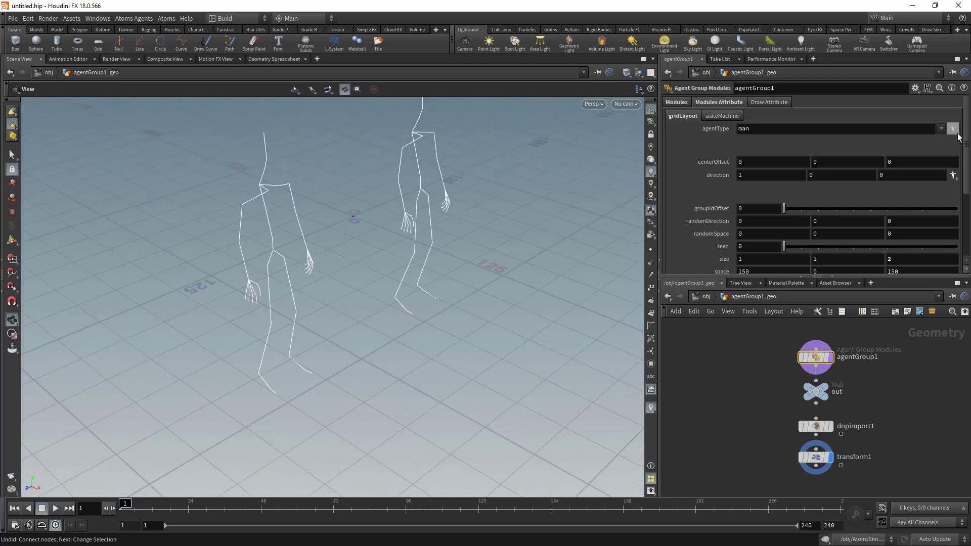
Step: Override the gridLayout agentType of agent 1 with mixamo
left_click(953, 129)
left_click(525, 327)
left_click(546, 412)
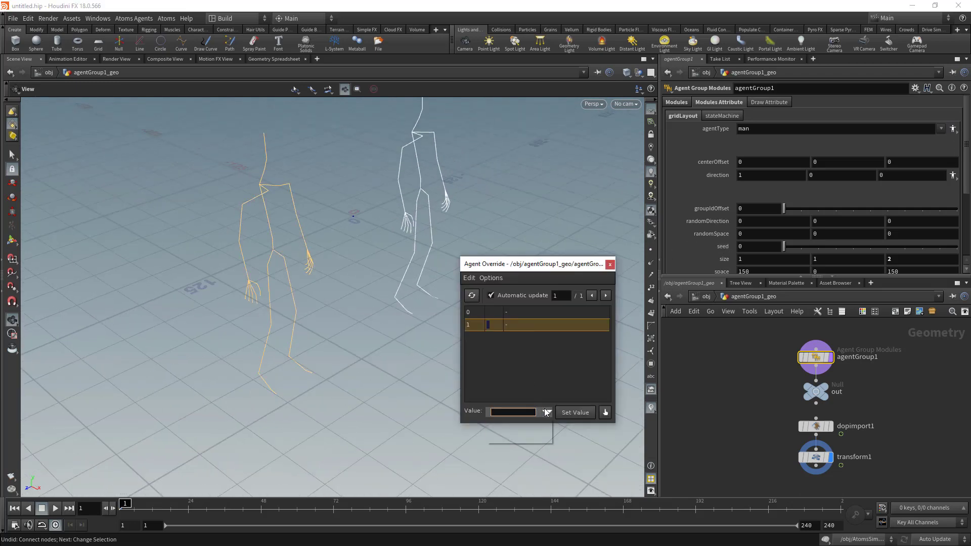
left_click(533, 436)
left_click(568, 414)
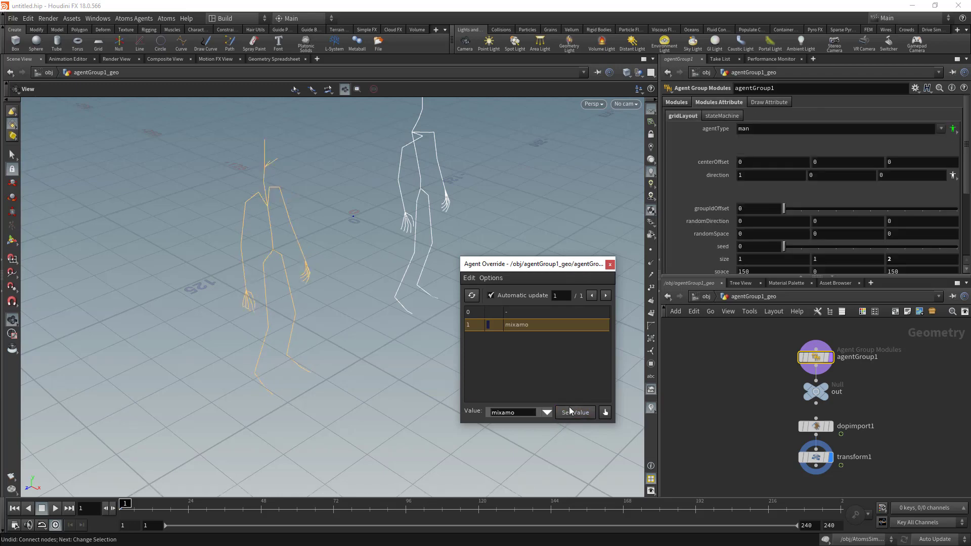
left_click(610, 264)
Step: Set the agent group's Draw Mode to Skin and return to the grid layout attributes
left_click(769, 102)
left_click(759, 116)
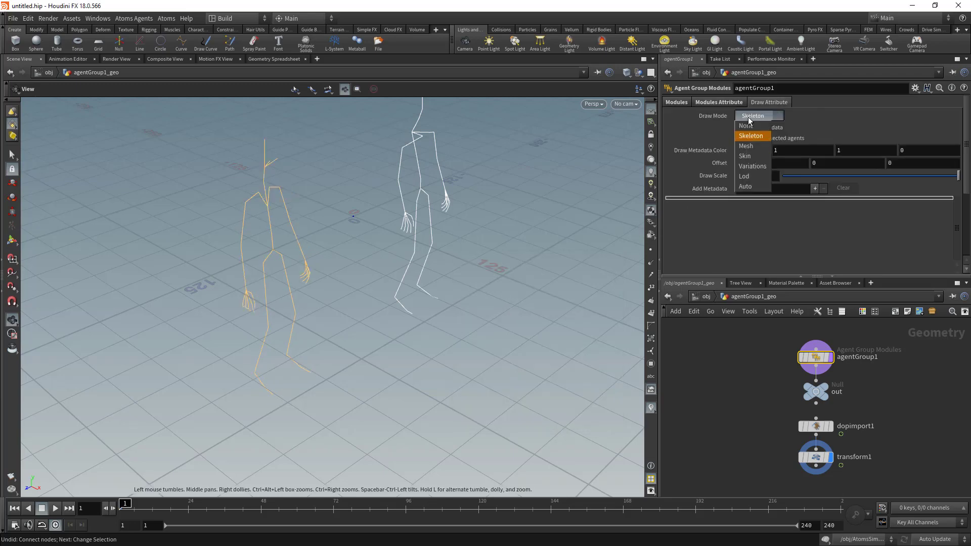
left_click(746, 156)
mouse_move(404, 267)
left_mouse_down()
mouse_move(470, 277)
mouse_move(506, 269)
left_mouse_up()
left_click(718, 102)
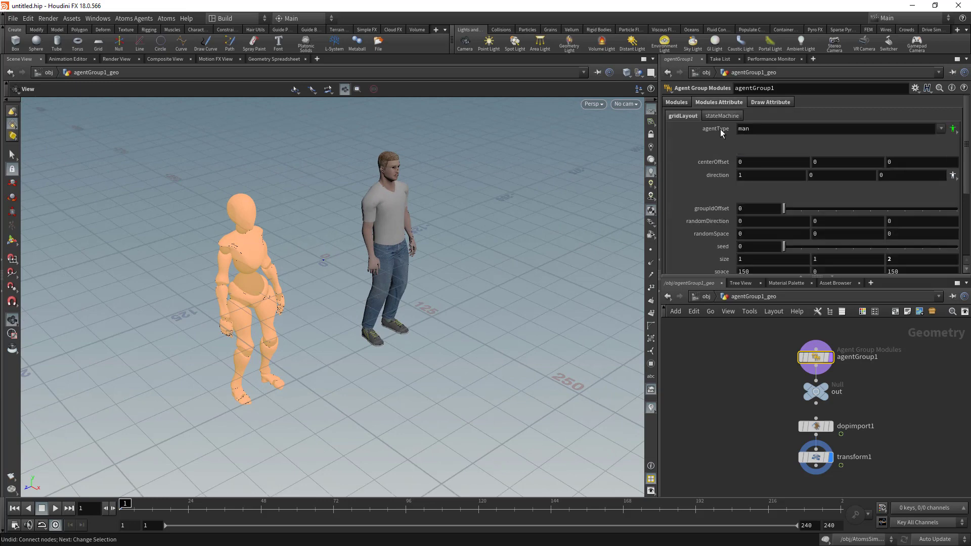
left_click_drag(609, 209, 647, 217)
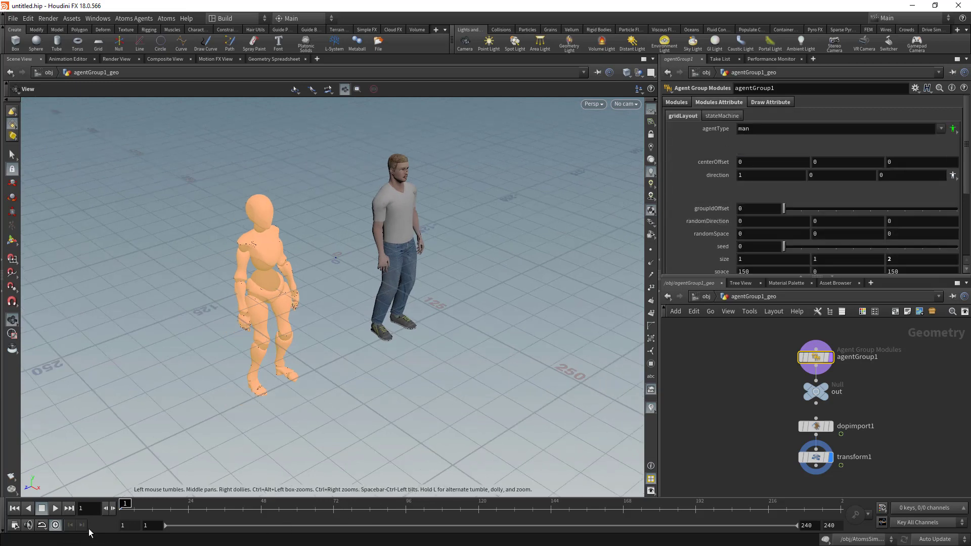
Step: Play the simulation to compare the idle animation on both agents, and rewind to frame 1
left_click(55, 508)
scroll(320, 314, "down", 1)
scroll(320, 314, "down", 1)
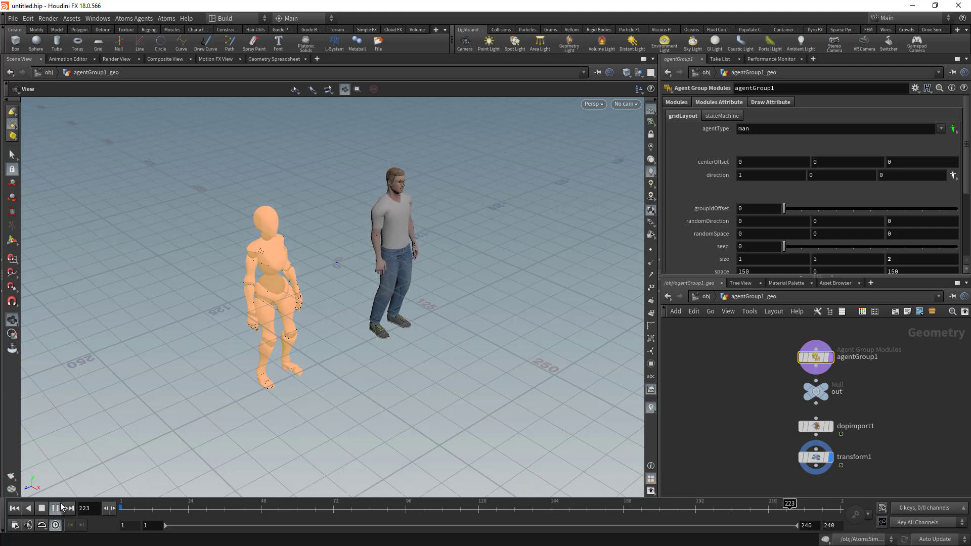
left_click(43, 509)
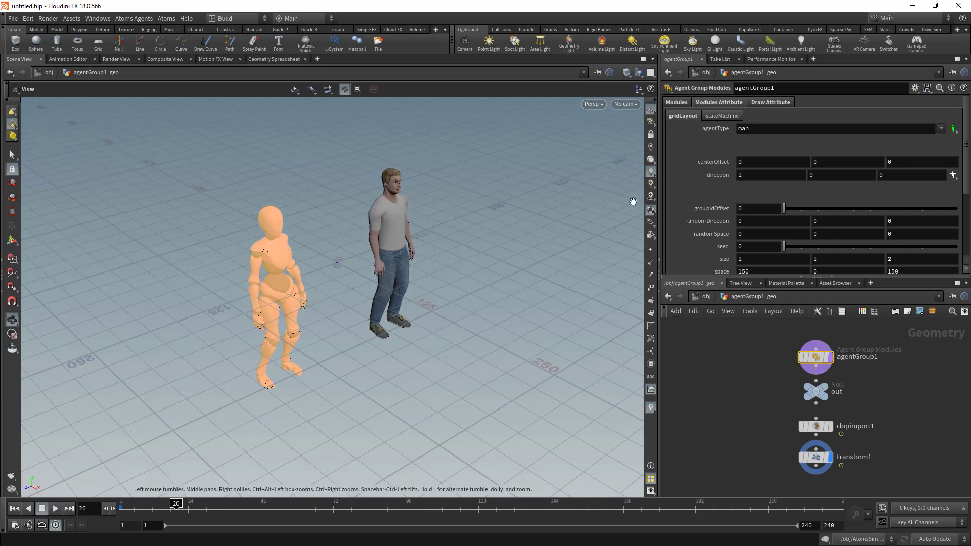
left_click(17, 510)
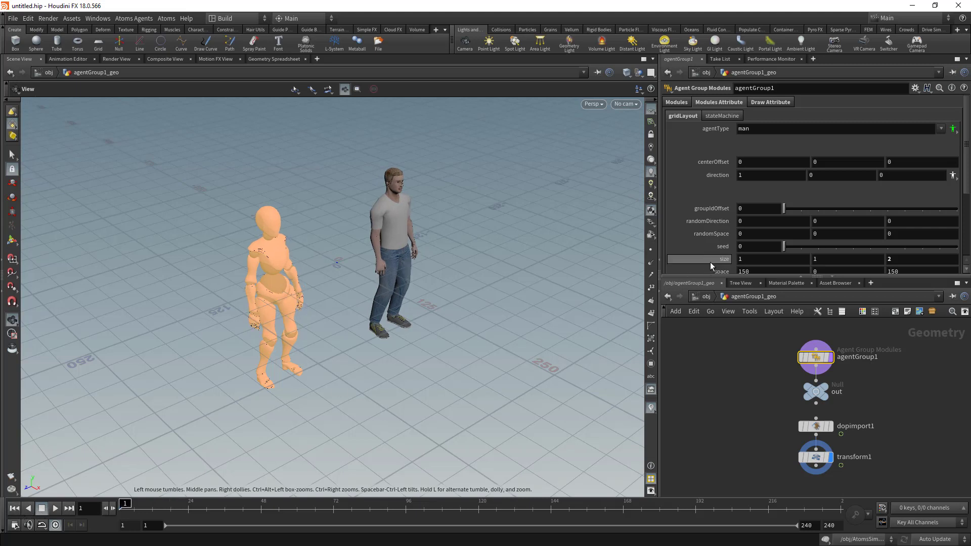
Step: Set the stateMachine module's state to 1 and play the simulation to preview both agents' motion
left_click(713, 115)
scroll(715, 217, "down", 5)
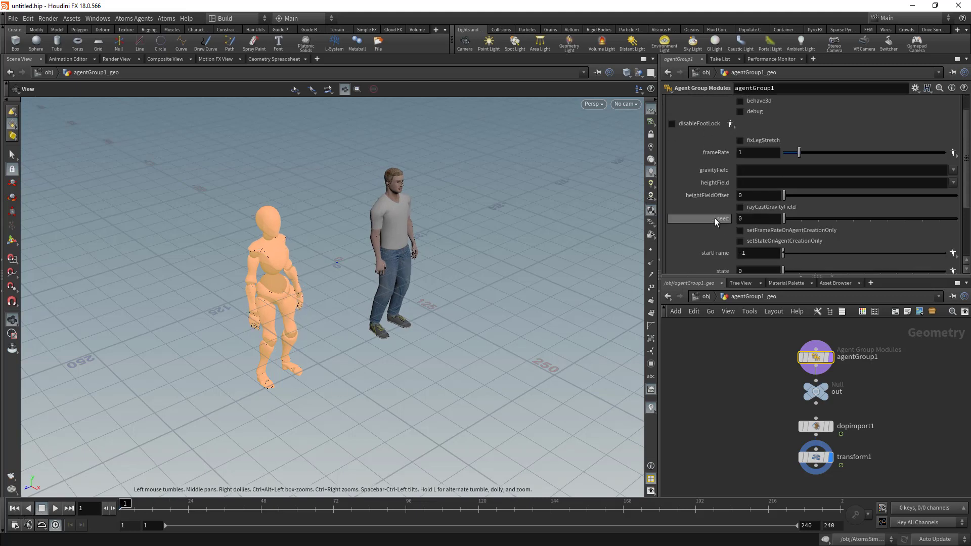
double_click(746, 233)
type("1")
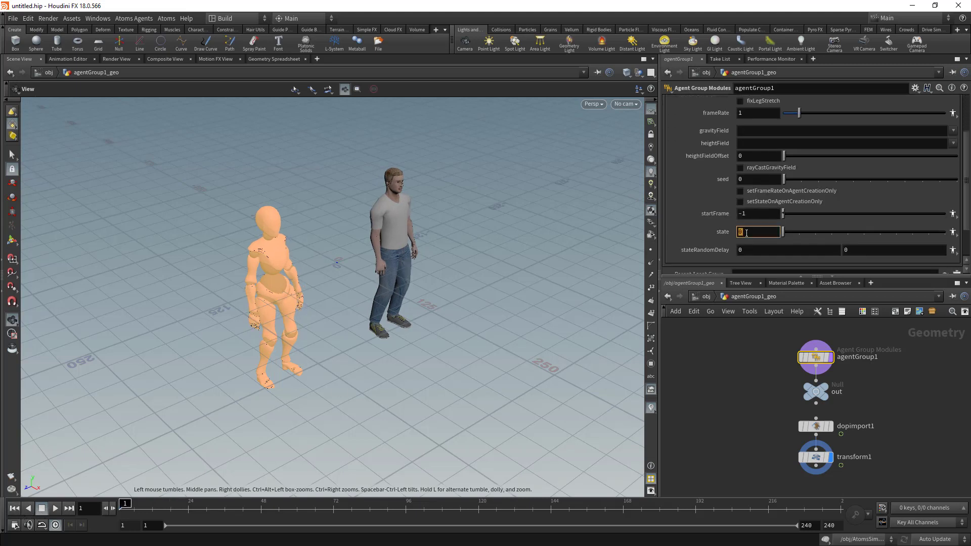
key("Tab")
scroll(531, 257, "down", 7)
middle_click_drag(365, 286, 252, 298)
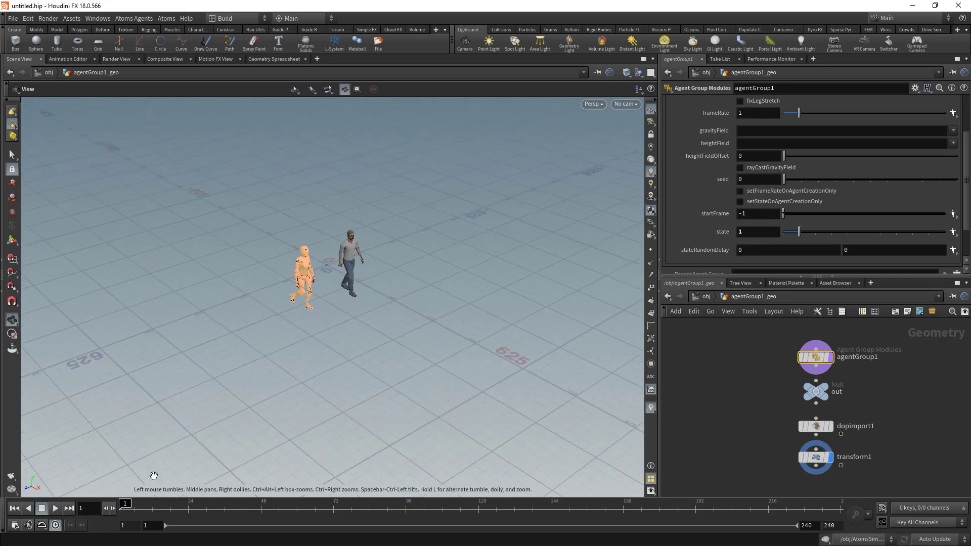
left_click(52, 511)
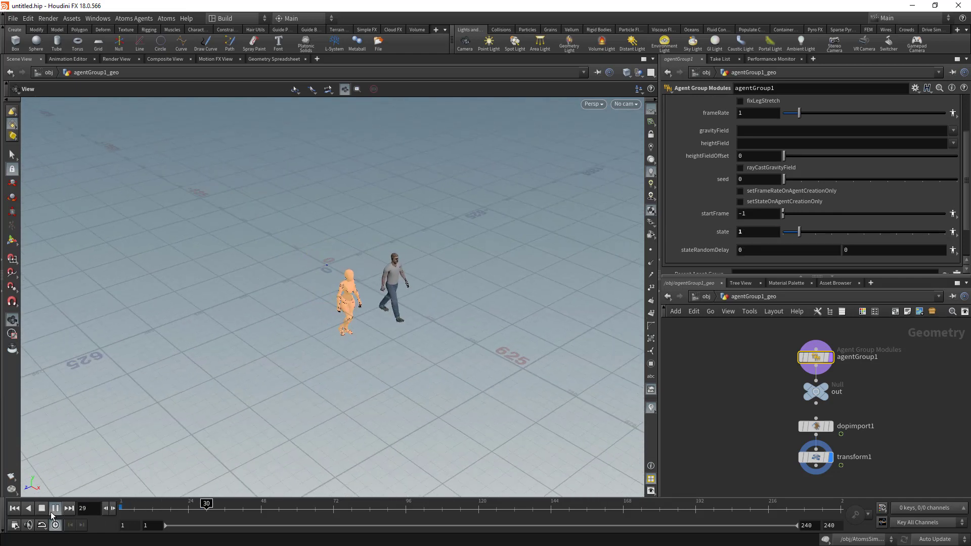
left_click(46, 508)
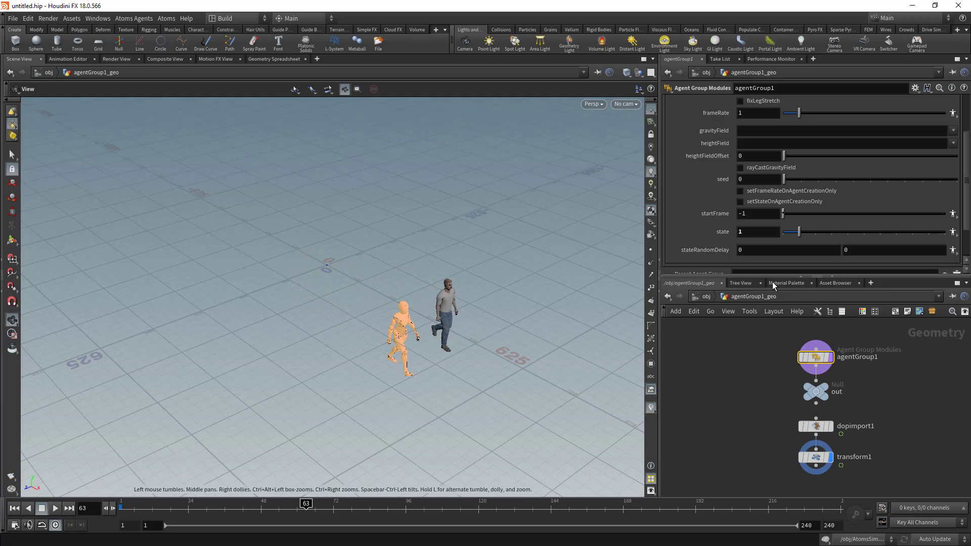
Step: Set the state machine state to 2, play the simulation from the start, and rewind it
type("2")
key("Tab")
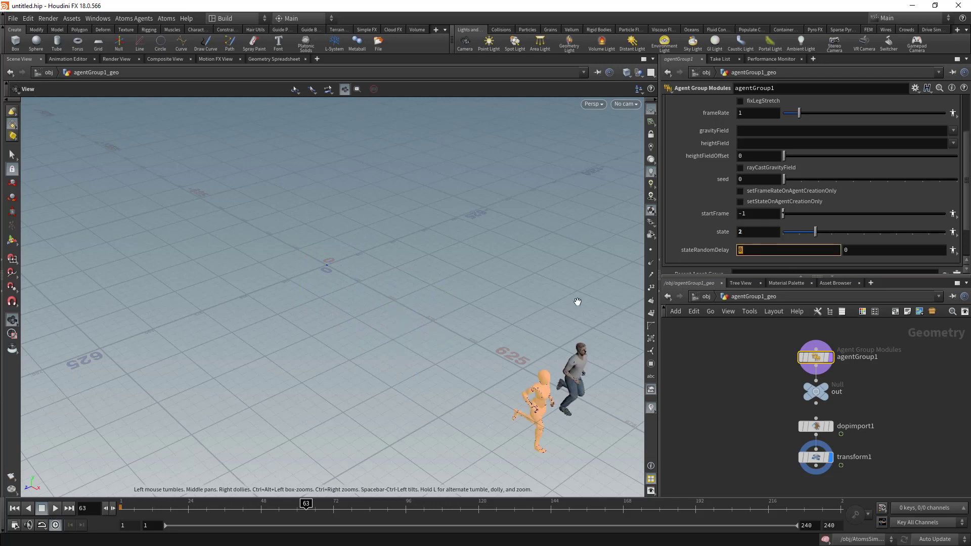
left_click(15, 508)
left_click(55, 508)
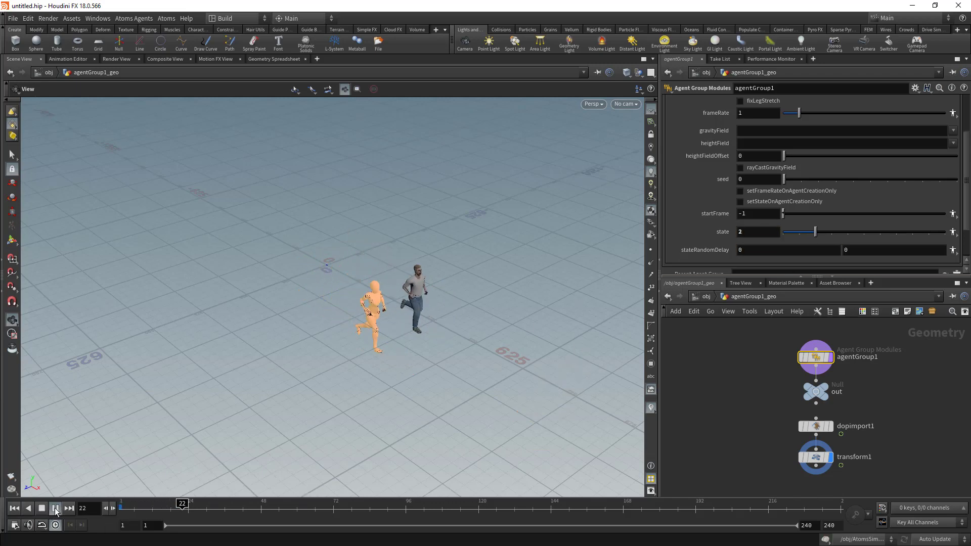
left_click(41, 508)
left_click(15, 508)
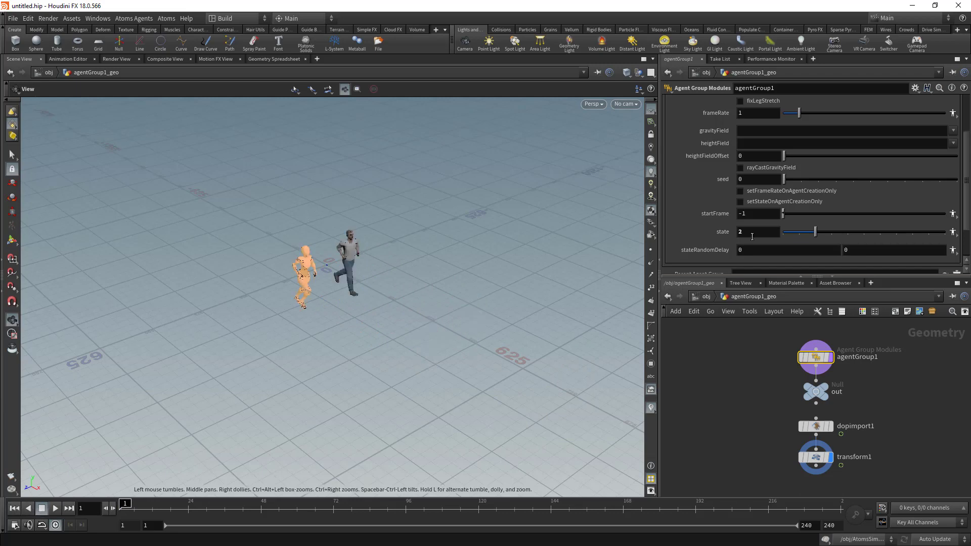
Step: Set the state machine state to 3, play the simulation to preview the motion, and rewind it
left_click(750, 232)
type("3")
key("Tab")
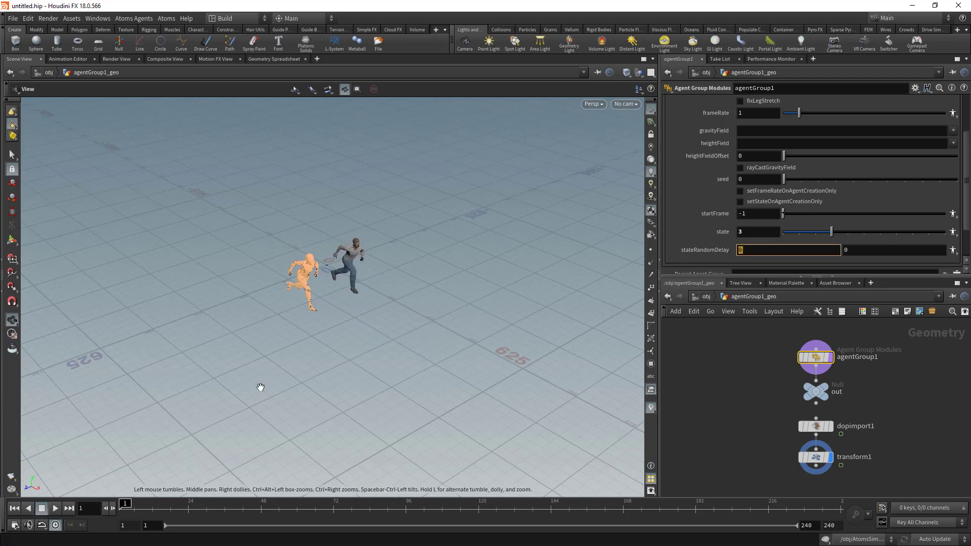
left_click(56, 508)
left_click(42, 508)
left_click(14, 508)
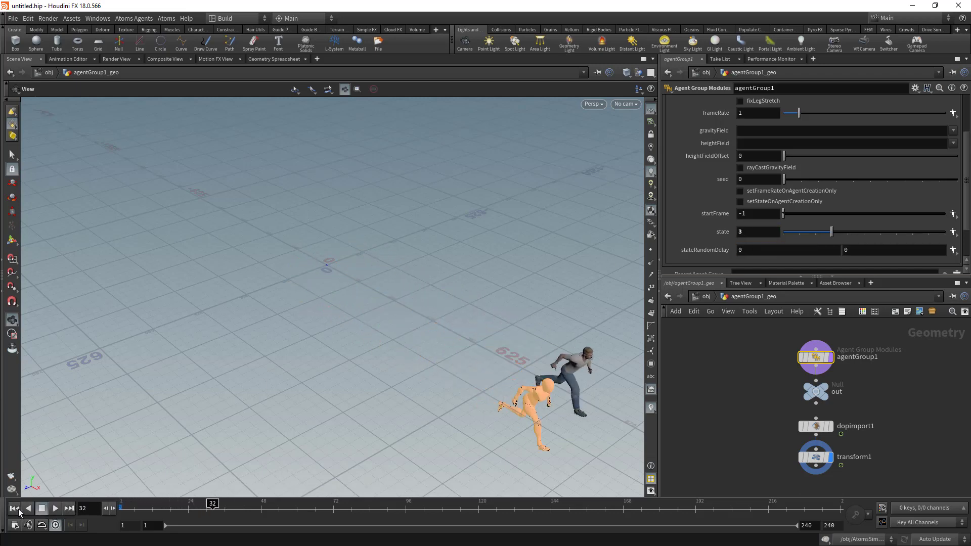